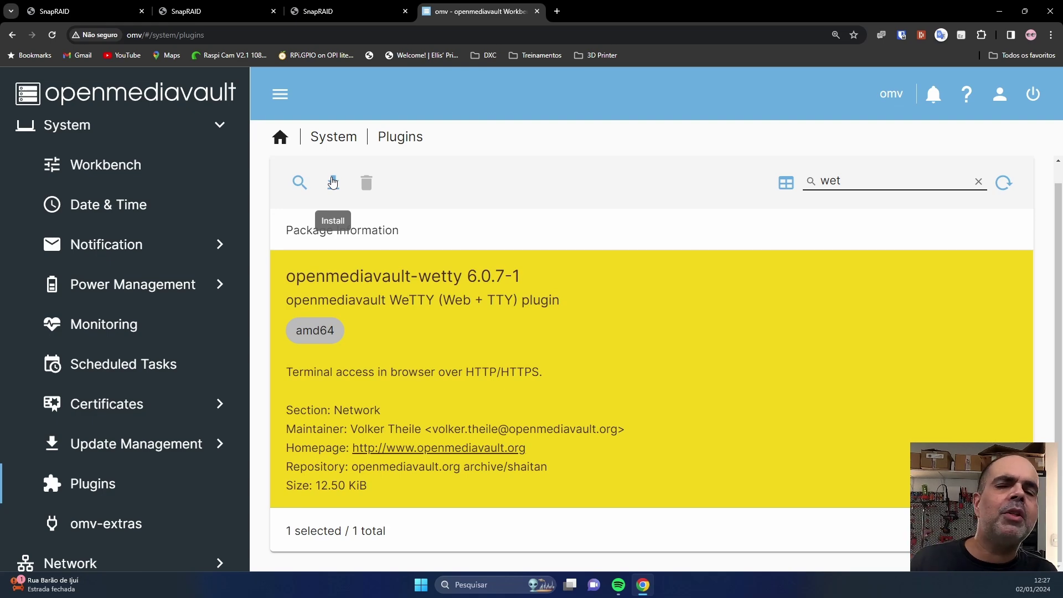
- Install the openmediavault-wetty plugin and open the WeTTY service settings
left_click(333, 182)
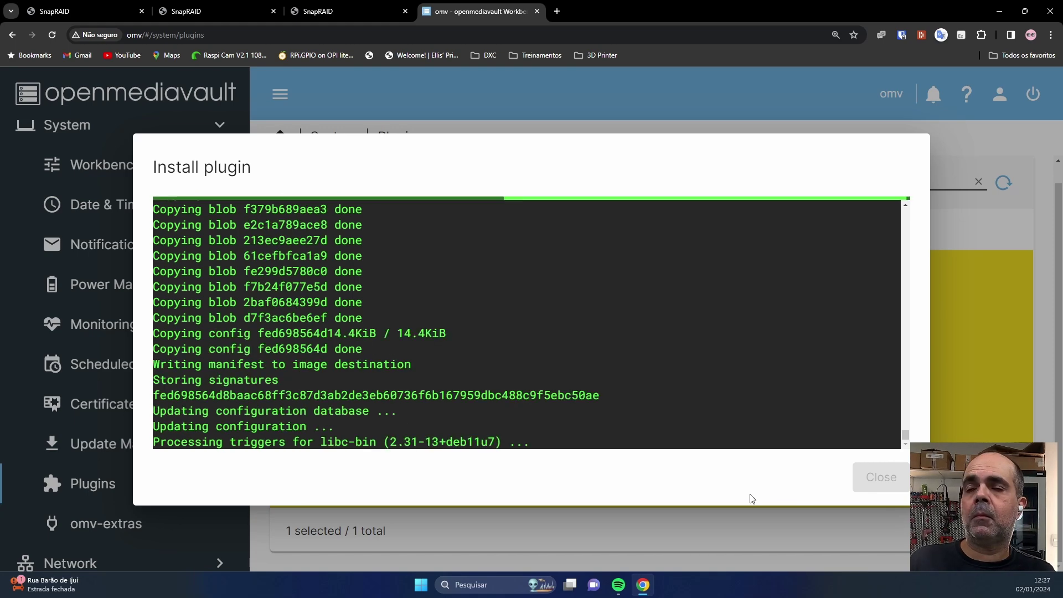
left_click(881, 476)
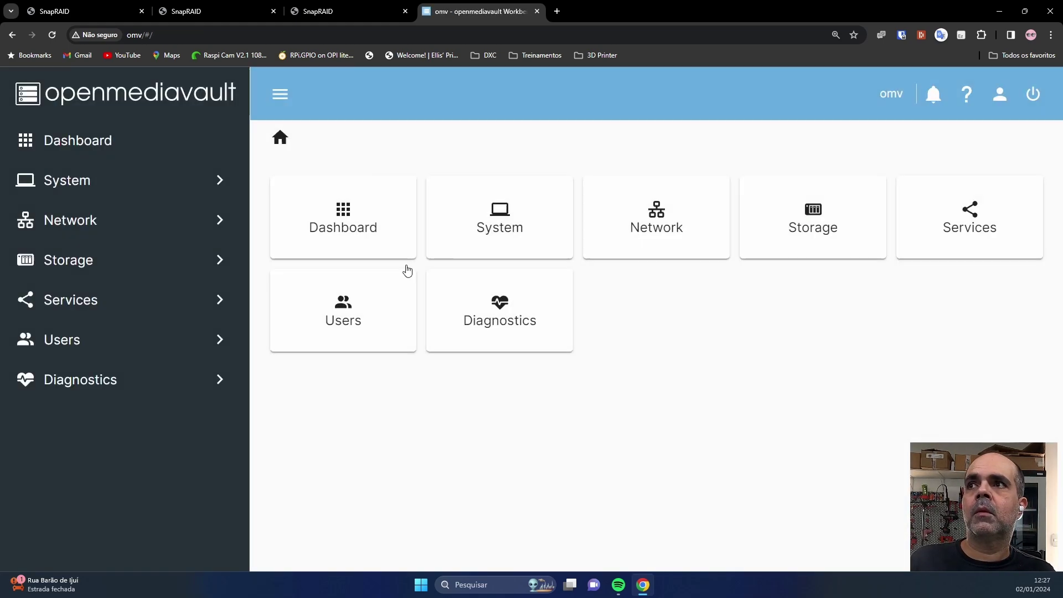
left_click(126, 302)
scroll(124, 532, "down", 2)
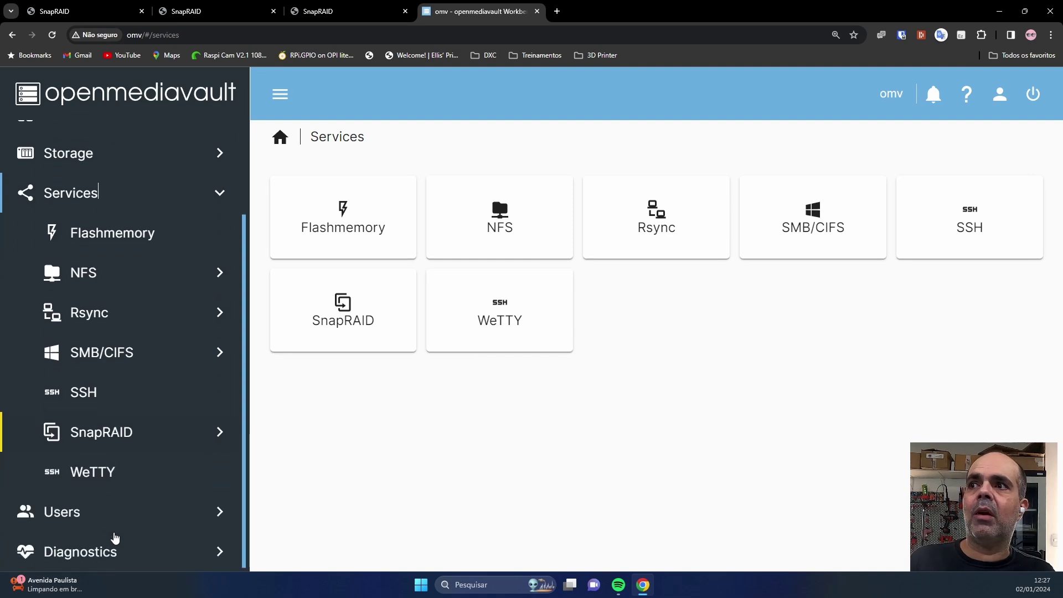
left_click(112, 472)
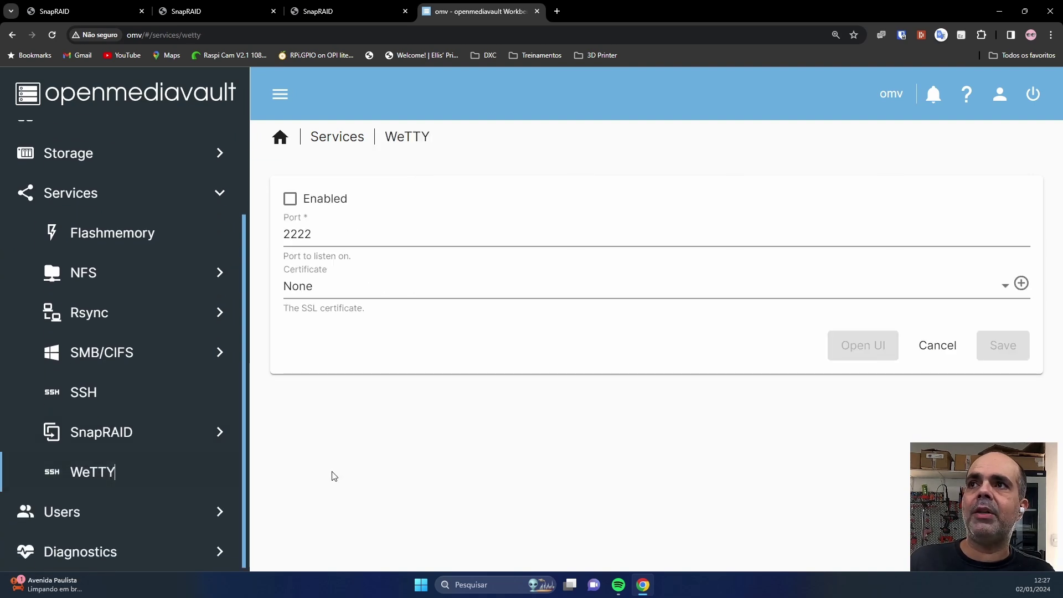
- Enable the WeTTY service, save the settings and apply the pending configuration changes
left_click(311, 204)
left_click(1000, 359)
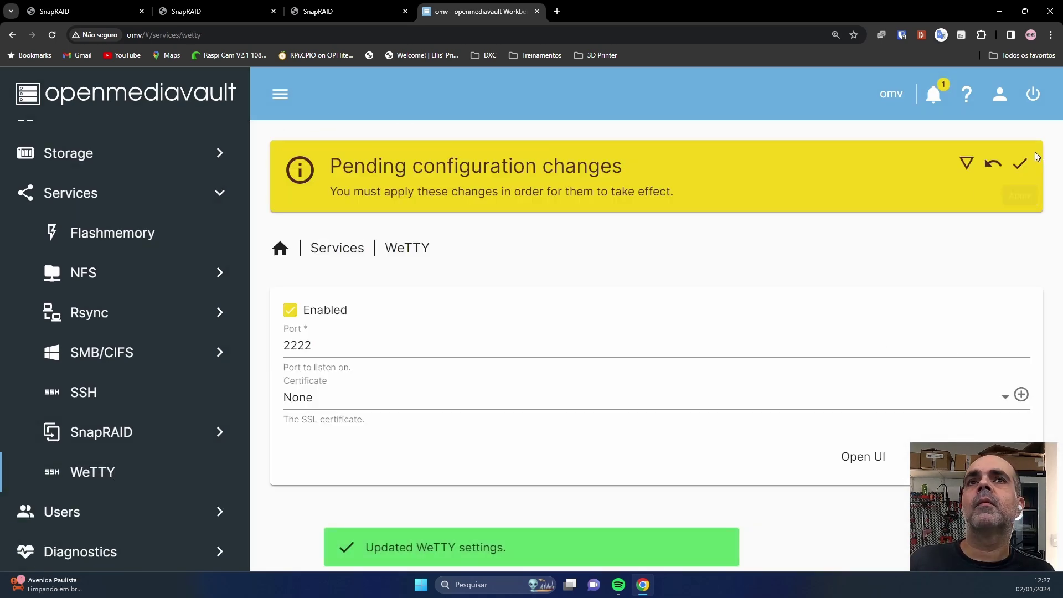
left_click(1021, 165)
left_click(653, 360)
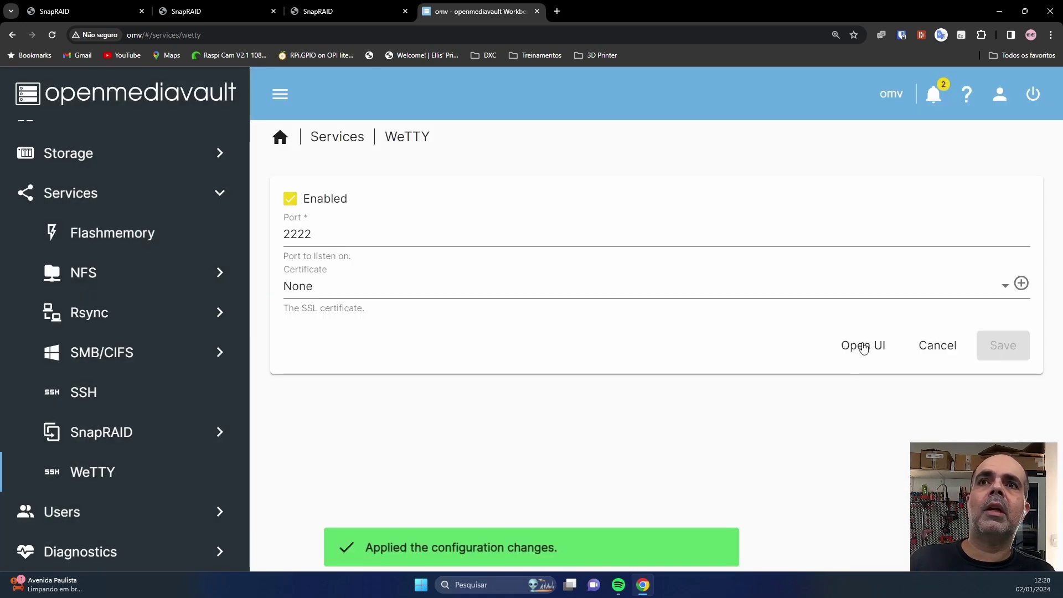
- Open the WeTTY web terminal and set its font size to 23
left_click(862, 344)
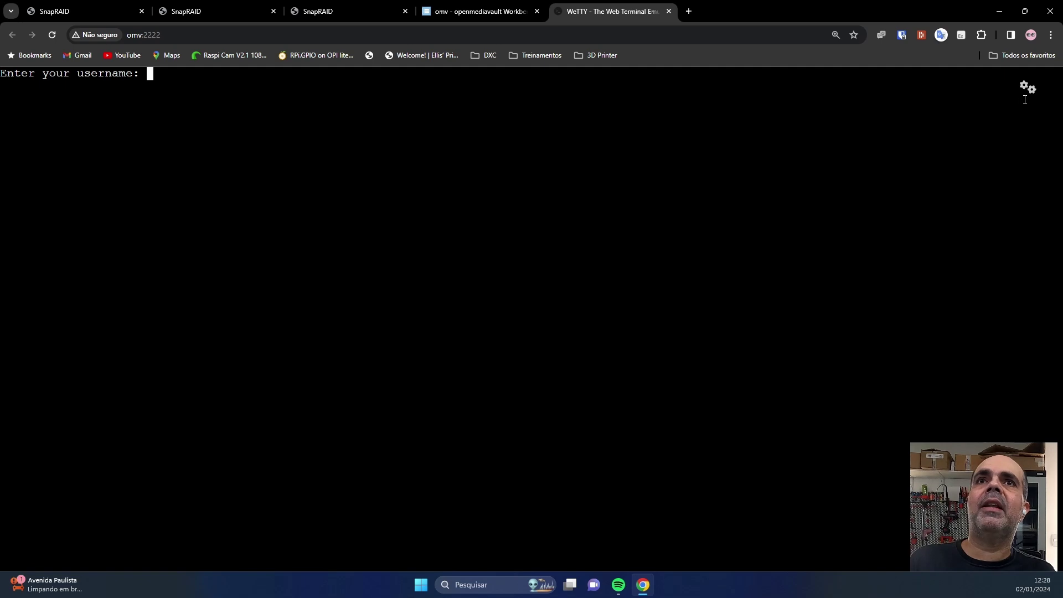
left_click(1027, 87)
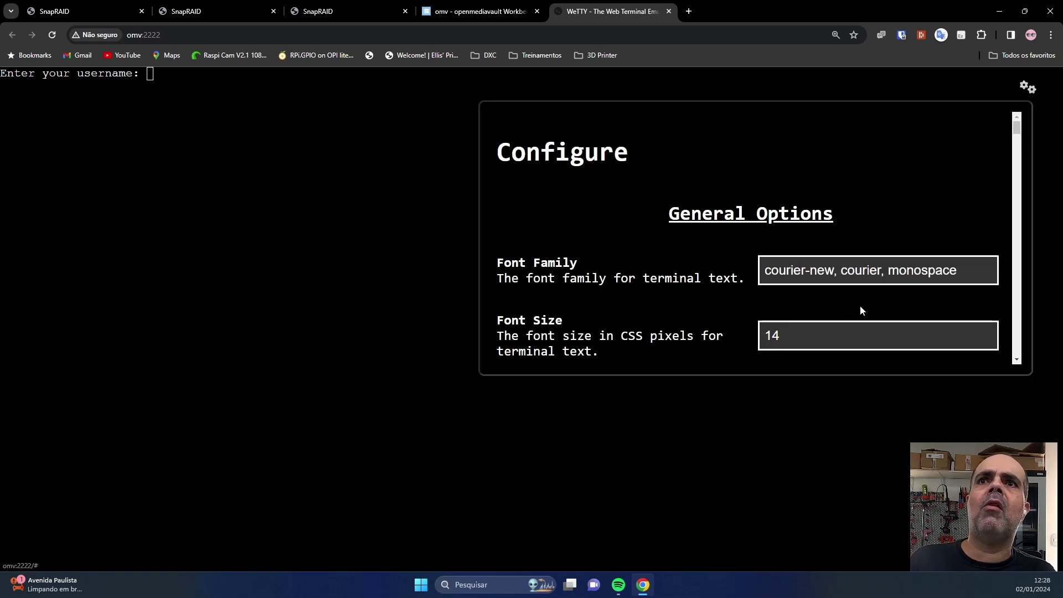
left_click_drag(985, 332, 987, 335)
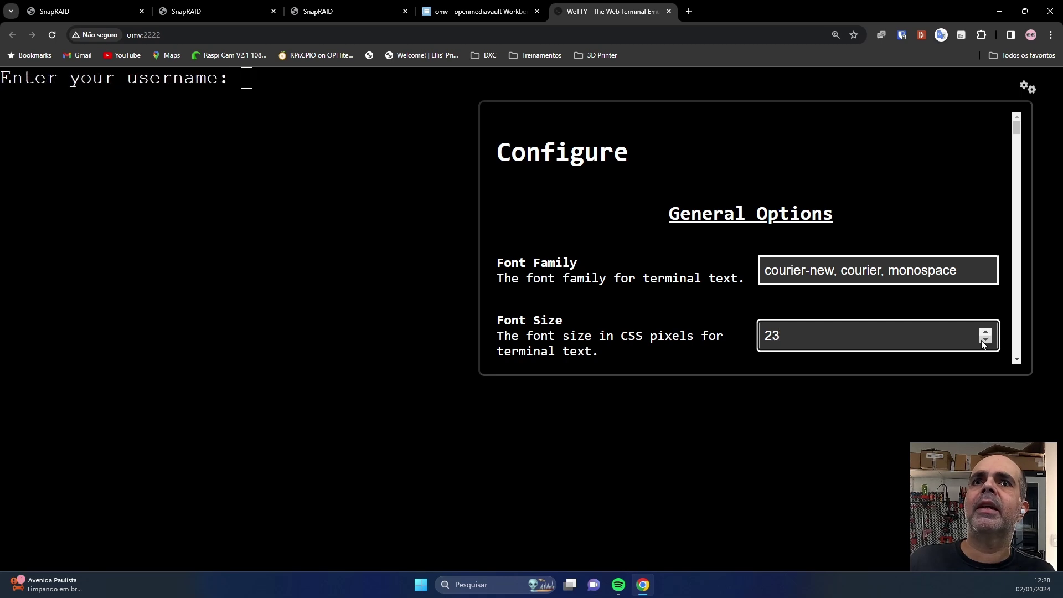
left_click(1024, 95)
- Log in to the web terminal as root with the account password
type("root")
key("Return")
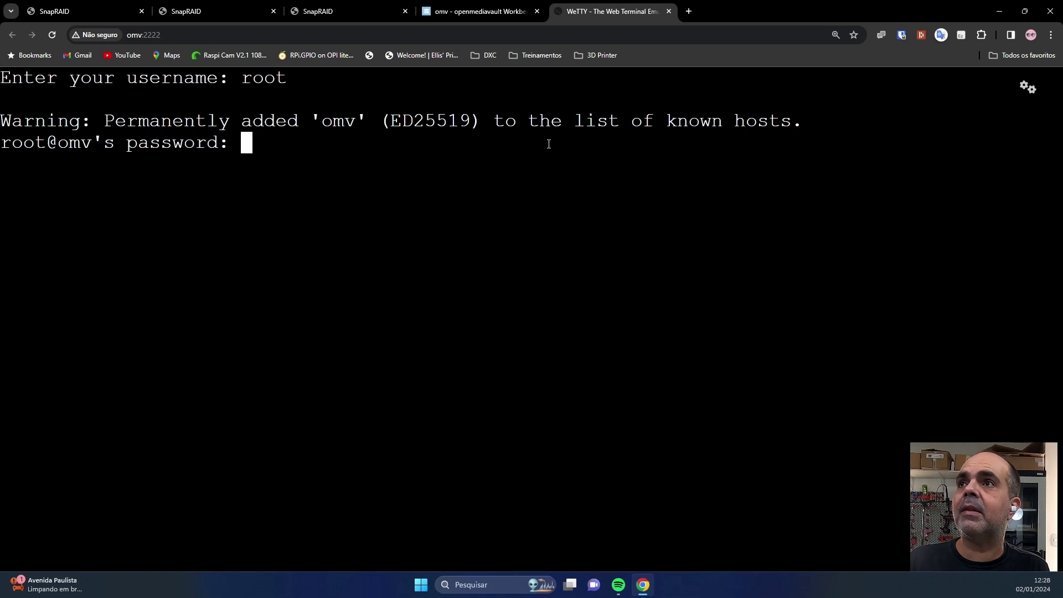
key("Return")
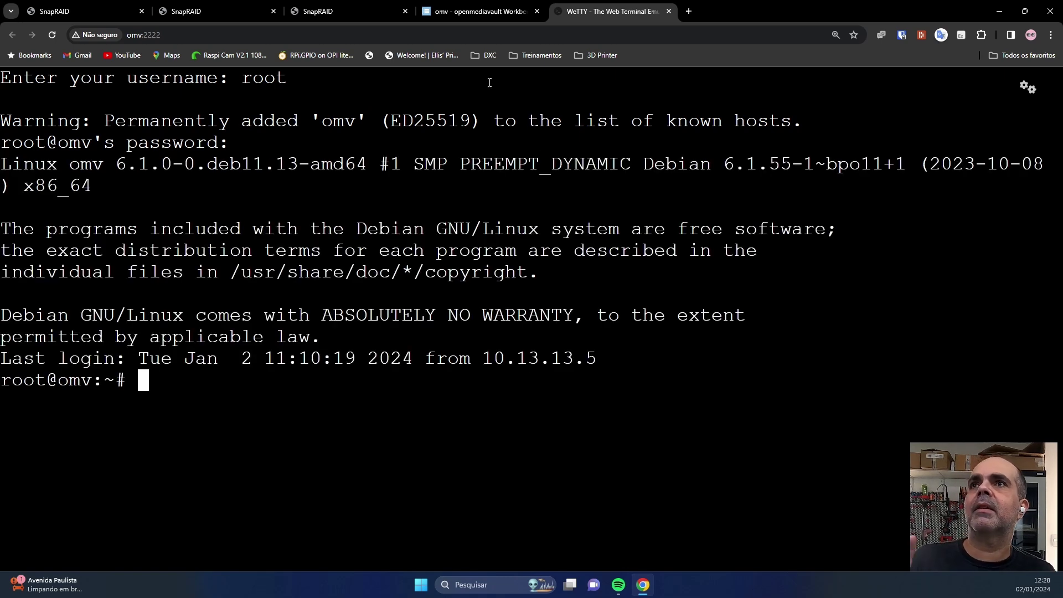
- Return to the openmediavault workbench, open the SnapRAID settings and review the block size, hash, scrub and threshold options
left_click(444, 14)
left_click(96, 307)
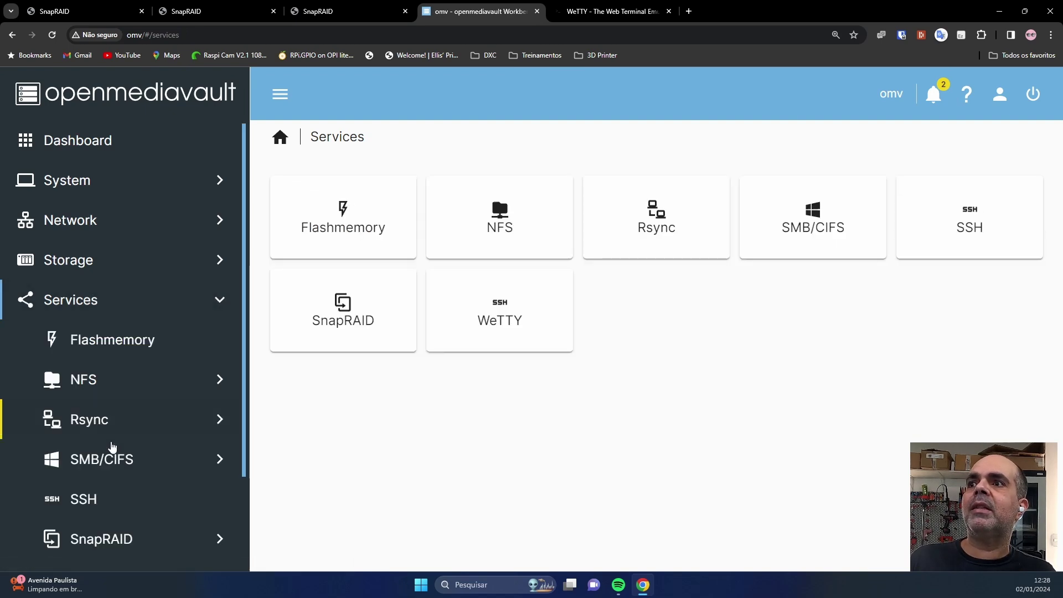
scroll(114, 498, "down", 1)
left_click(122, 487)
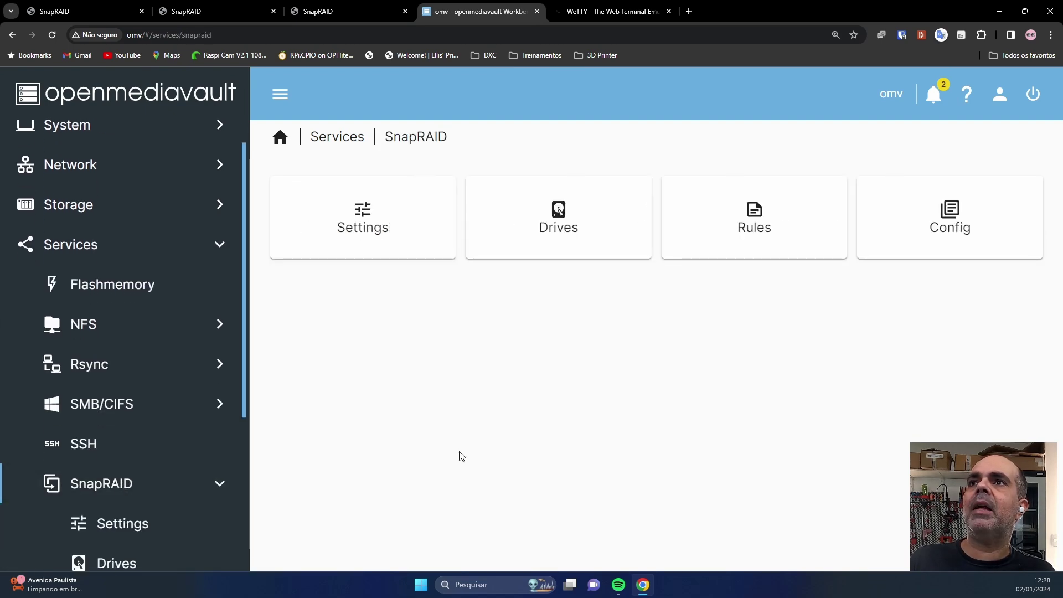
left_click(389, 215)
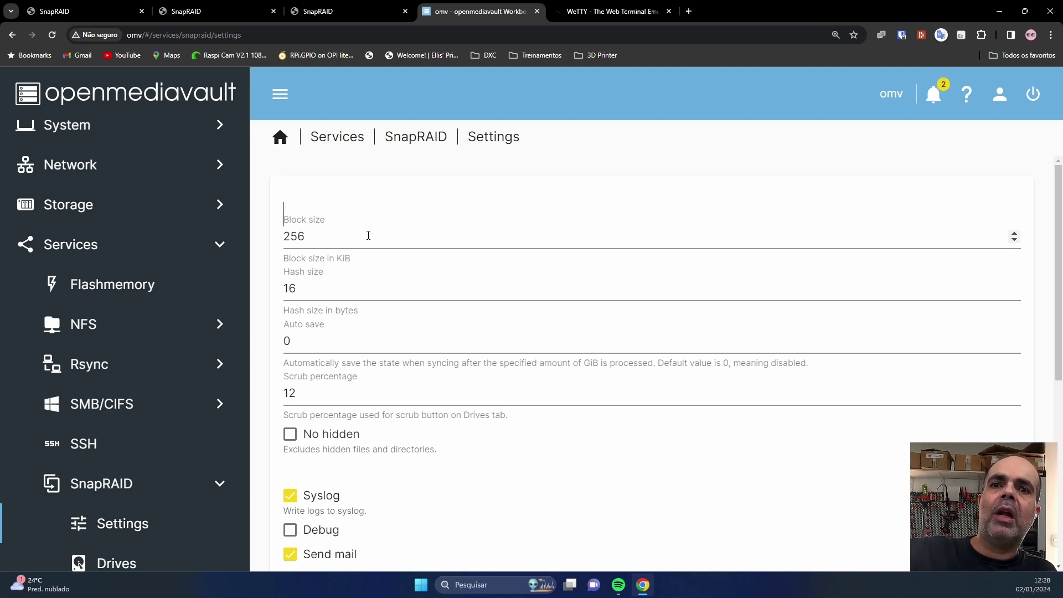
scroll(570, 377, "down", 1)
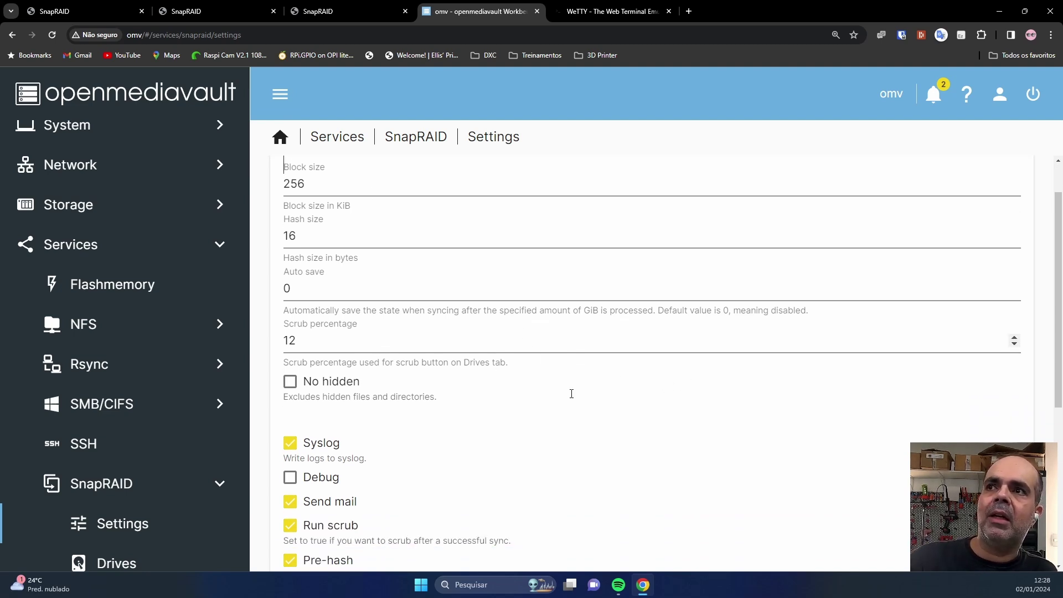
scroll(571, 393, "down", 2)
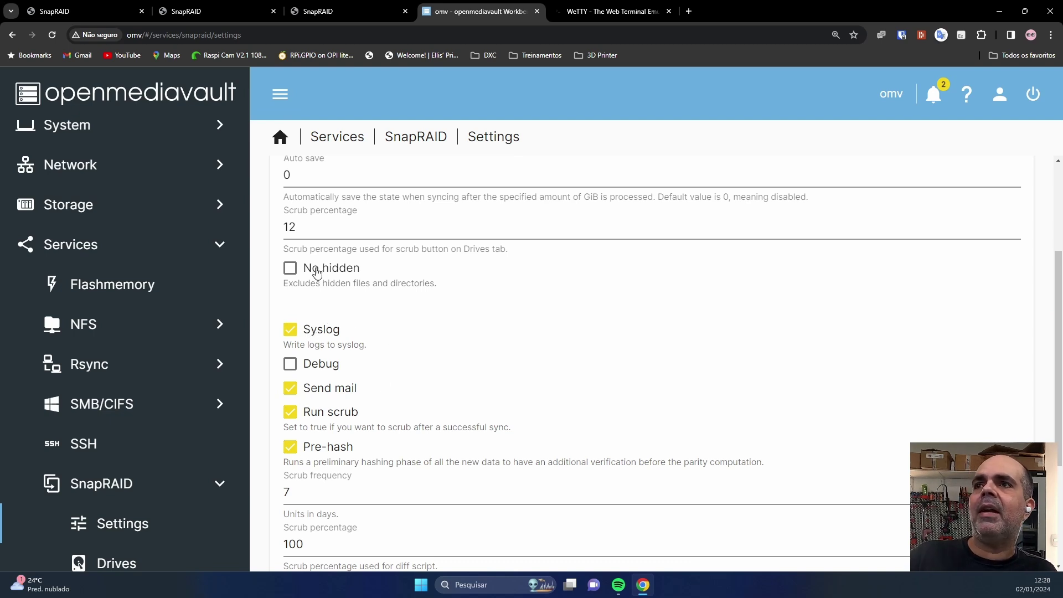
scroll(432, 335, "down", 1)
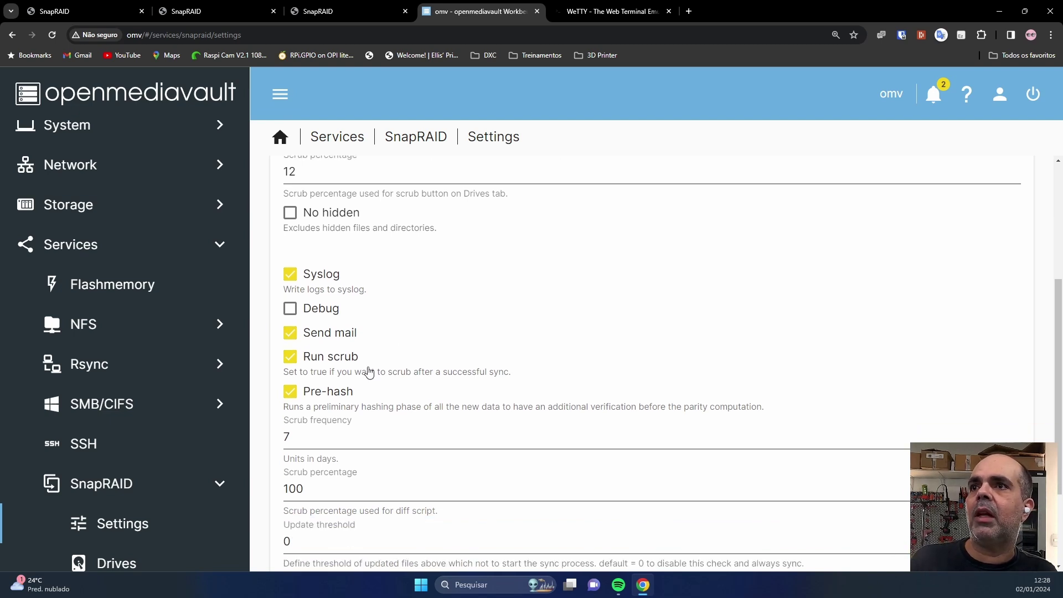
scroll(354, 410, "down", 1)
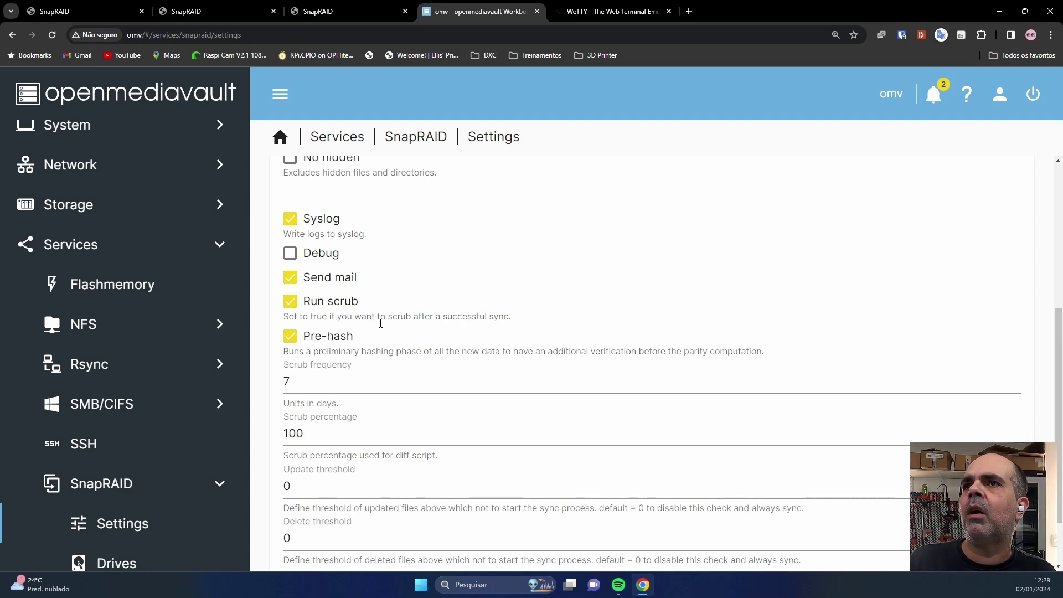
scroll(387, 347, "down", 2)
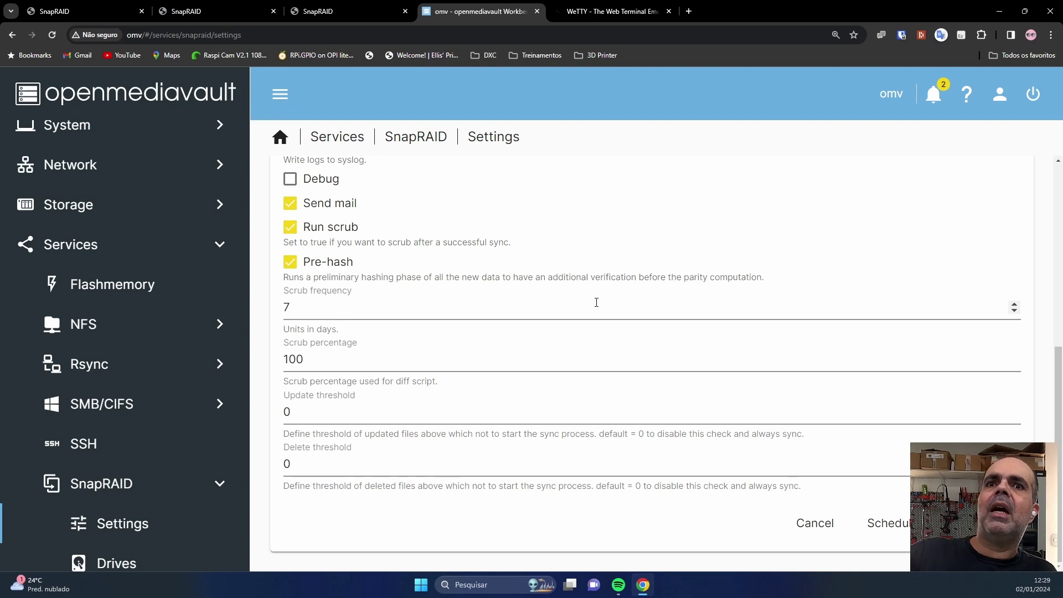
scroll(592, 373, "up", 6)
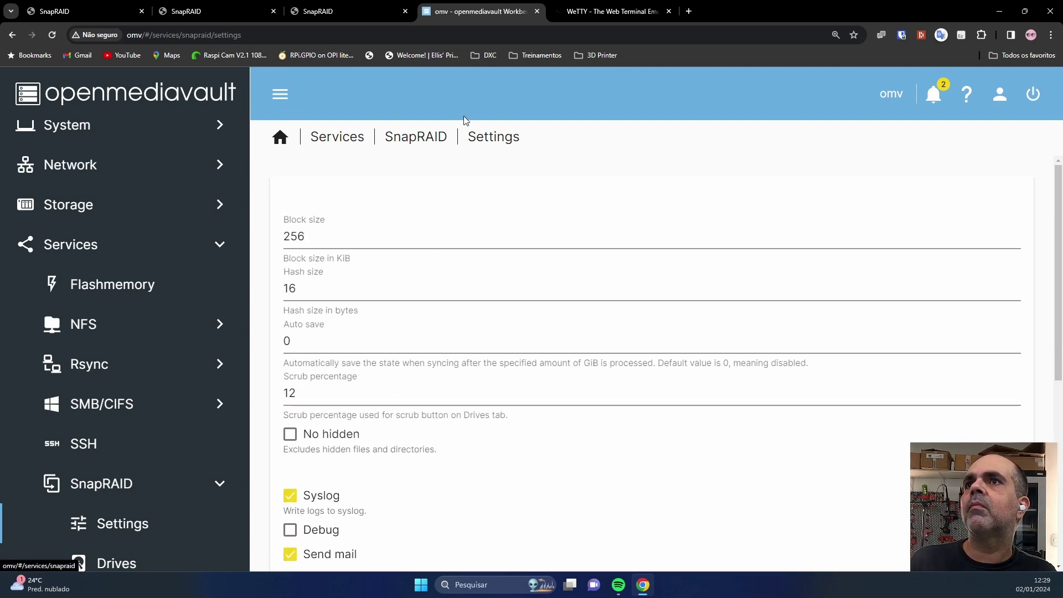
- Add /dev/sda1 to the SnapRAID drives as DATA-1 with Content and Data enabled
left_click(429, 138)
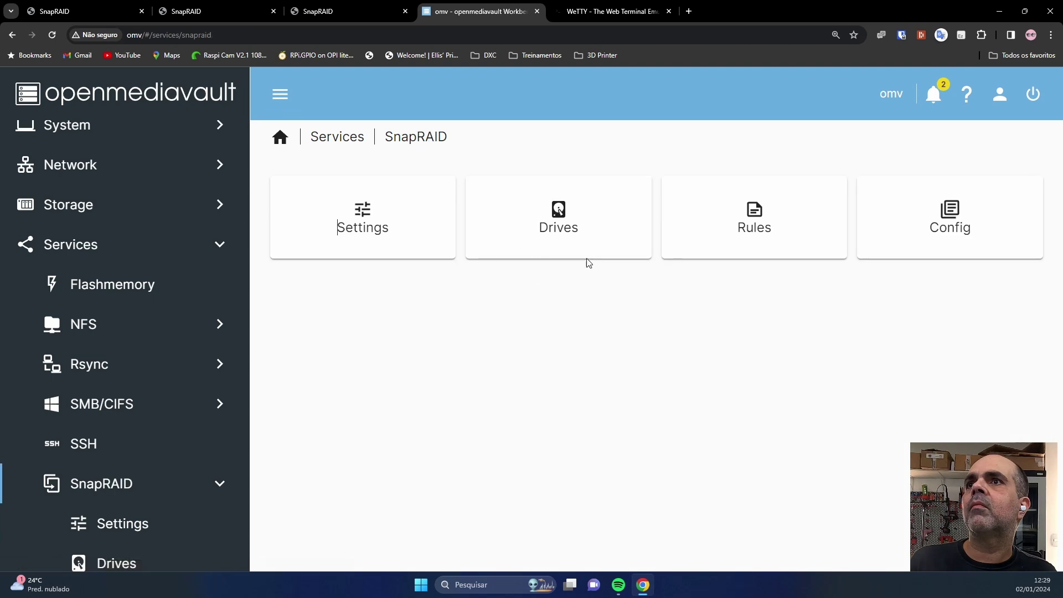
left_click(584, 227)
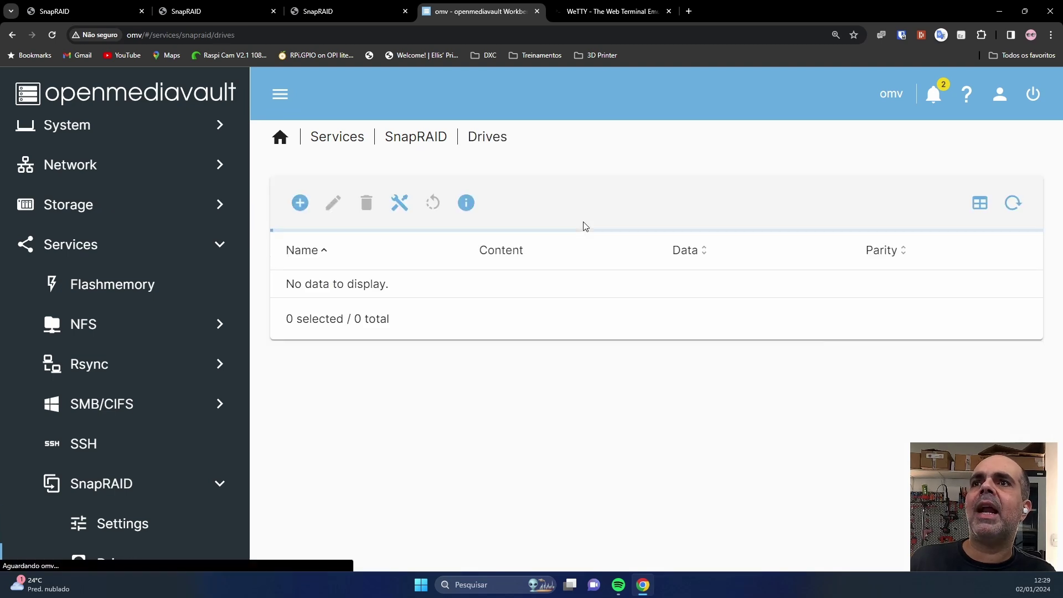
left_click(295, 207)
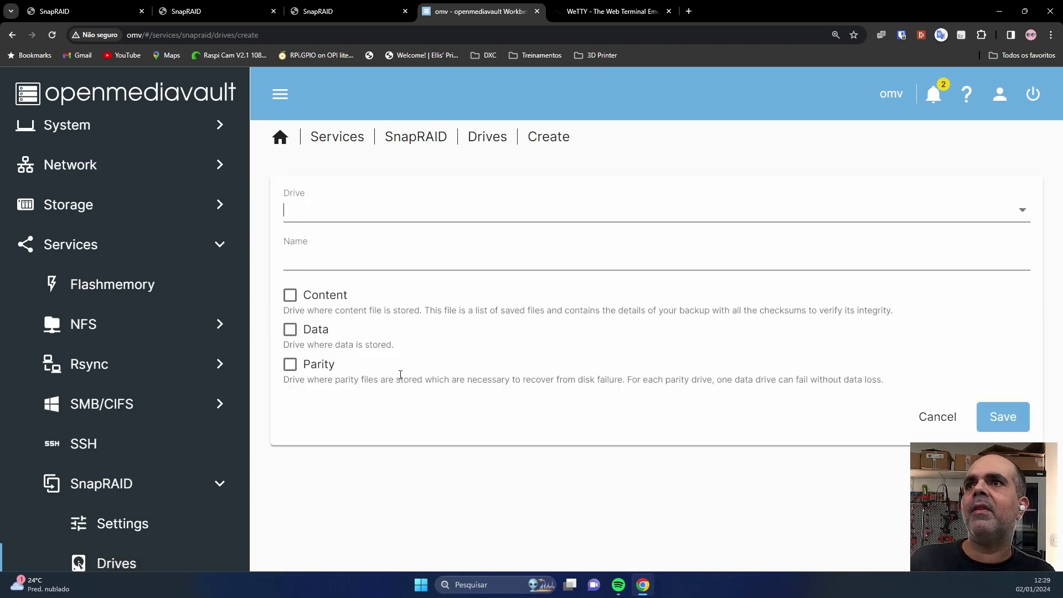
left_click(438, 215)
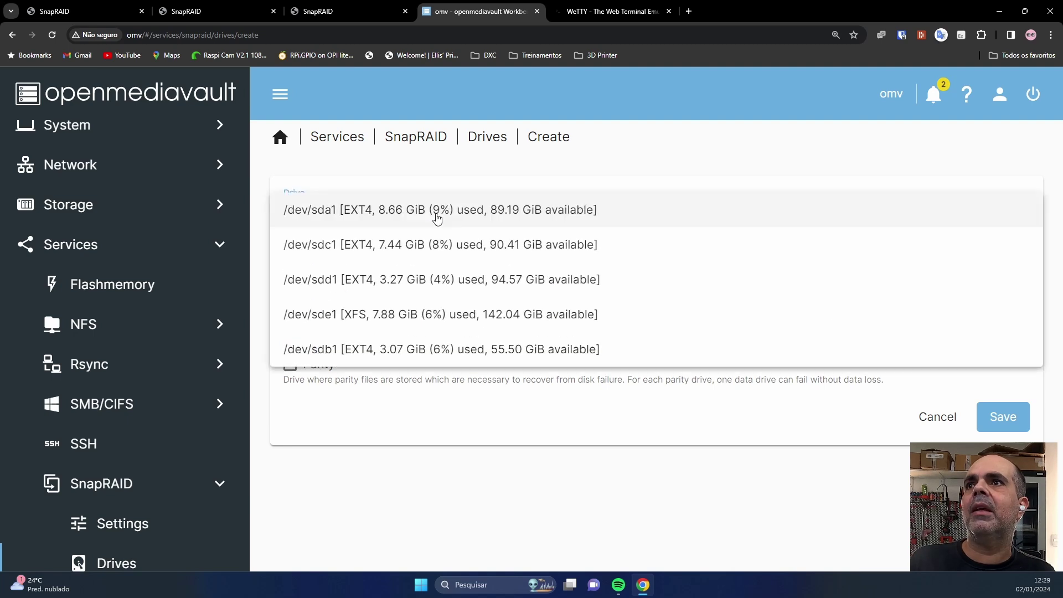
left_click(498, 211)
left_click(376, 261)
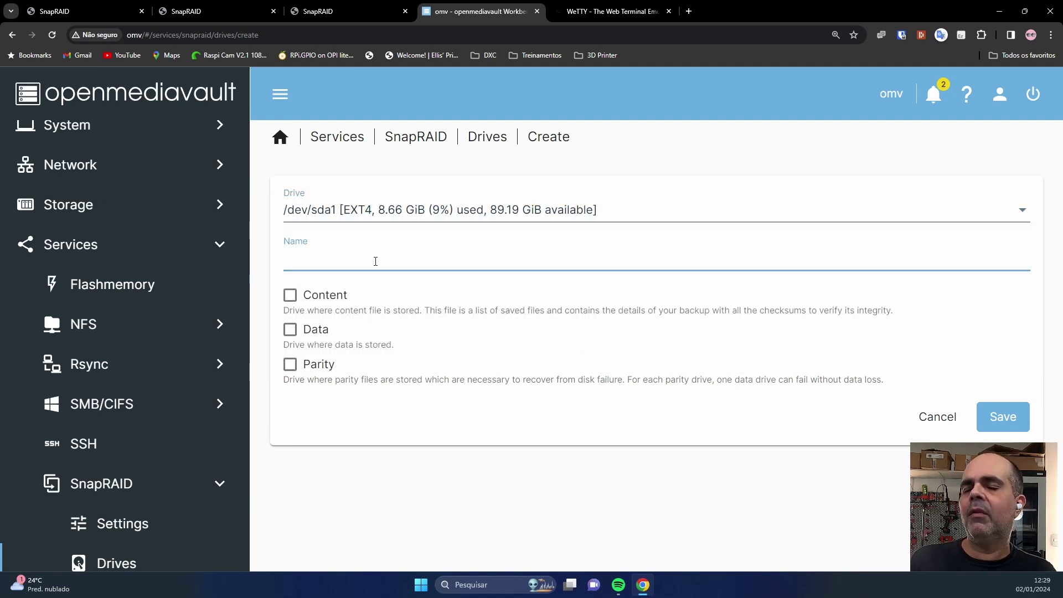
type("DATA-1")
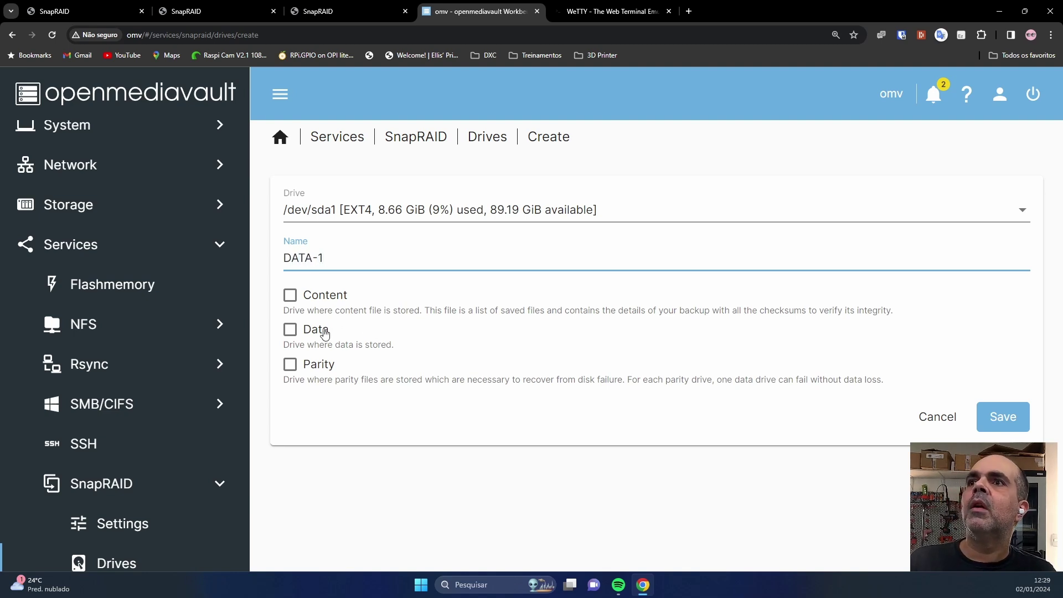
left_click(291, 297)
left_click(290, 331)
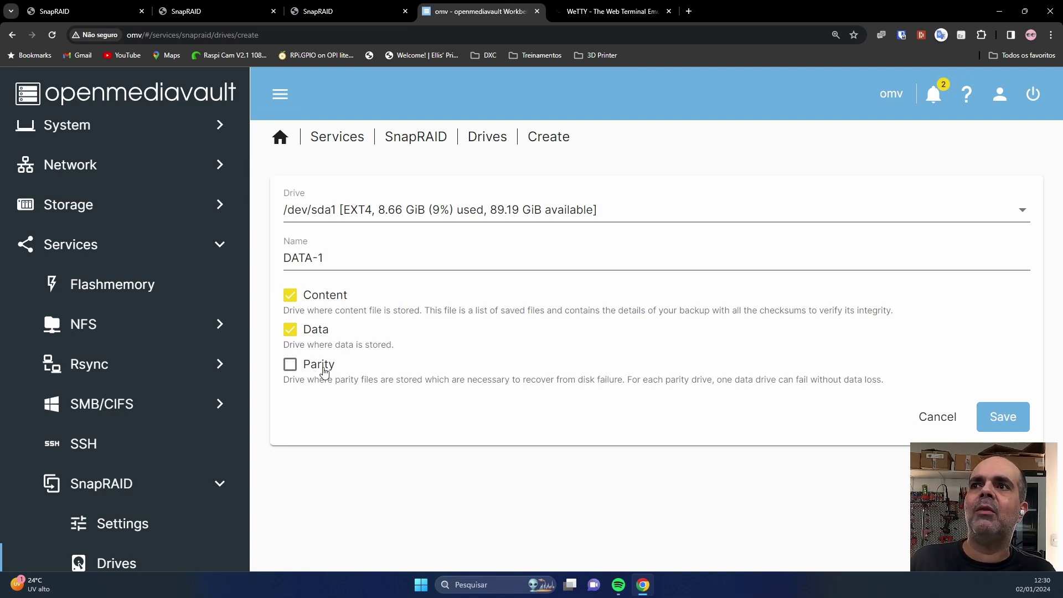
left_click(983, 411)
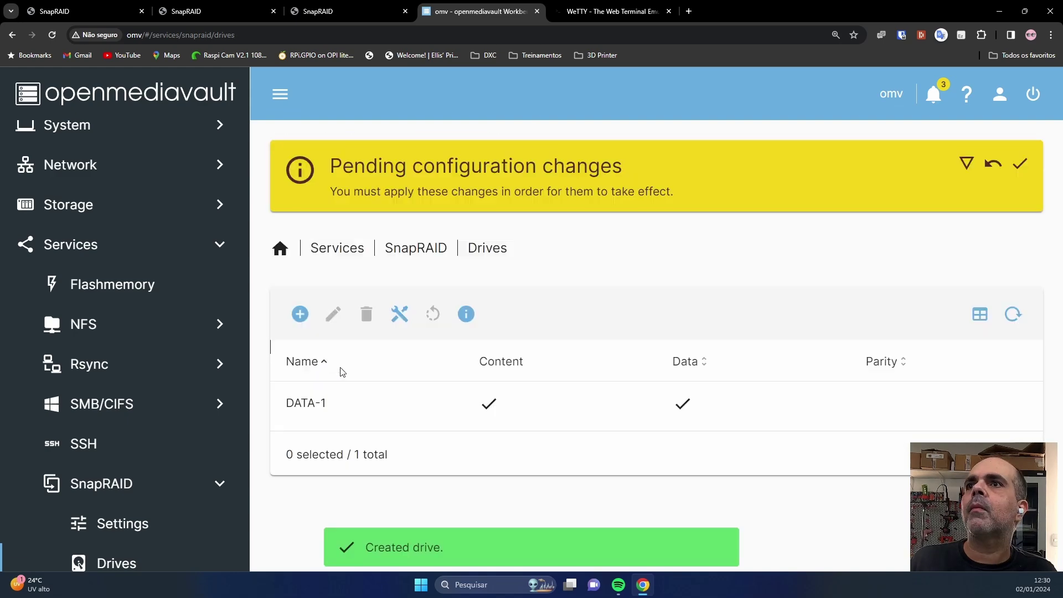
- Add /dev/sdc1 to the SnapRAID drives as DATA-2 with Content and Data enabled
left_click(299, 311)
left_click(421, 321)
left_click(419, 355)
left_click(389, 376)
type("DATA-2")
left_click(289, 403)
left_click(290, 439)
left_click(997, 529)
- Add /dev/sdd1 to the SnapRAID drives as DATA-3 with Content and Data enabled
left_click(303, 315)
left_click(321, 322)
left_click(380, 389)
left_click(370, 369)
type("DATA-3")
left_click(290, 406)
left_click(290, 440)
left_click(996, 529)
- Add /dev/sde1 to the SnapRAID drives as DATA-4 with Content and Data enabled, and apply the pending configuration changes
left_click(299, 294)
left_click(420, 318)
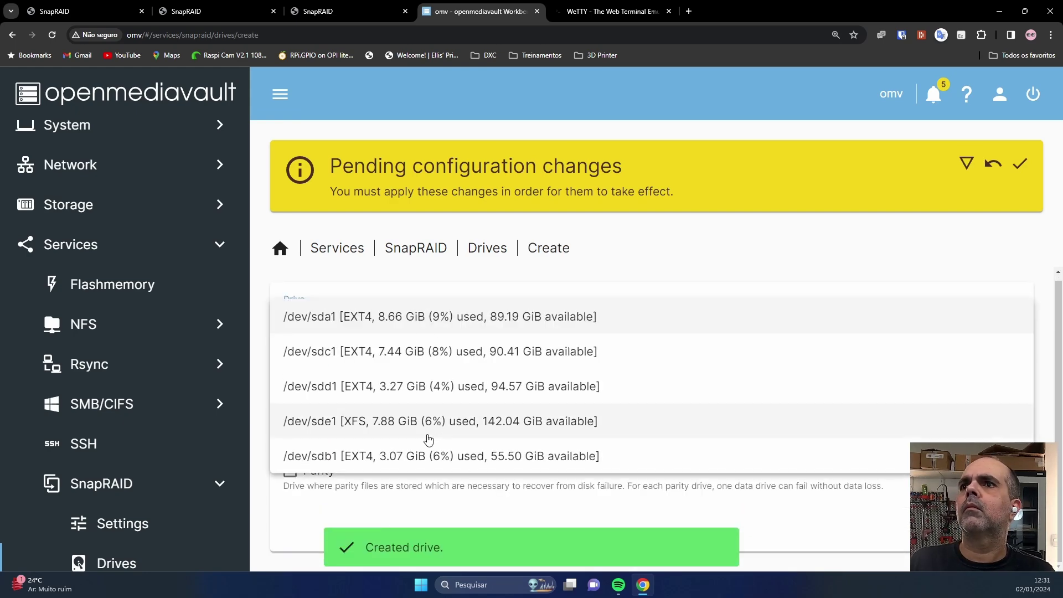
left_click(420, 421)
left_click(391, 357)
type("DATA-34")
key("BackSpace")
key("BackSpace")
type("4")
left_click(289, 401)
left_click(290, 435)
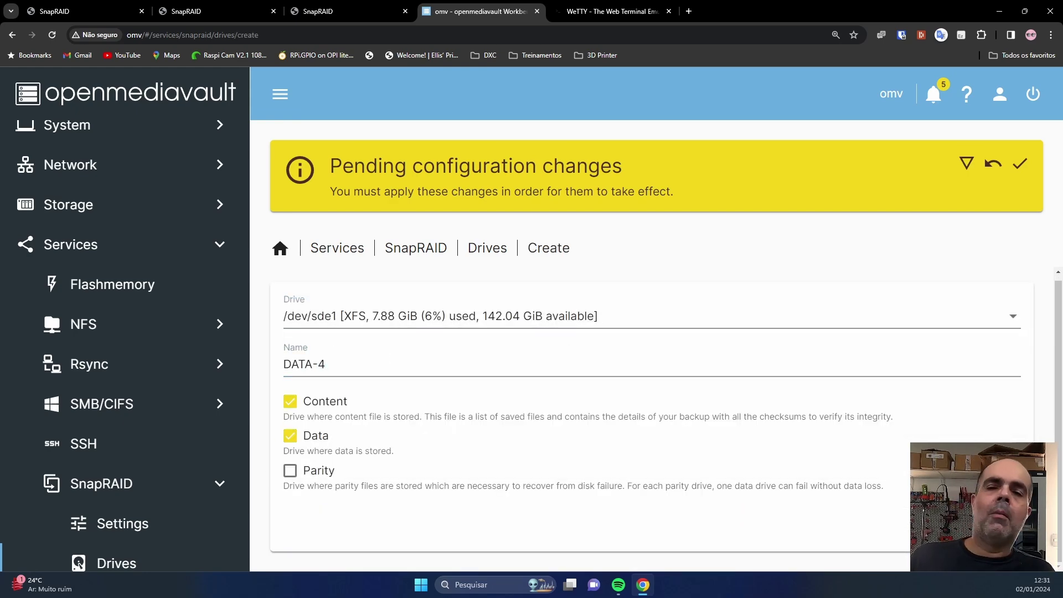
left_click(1016, 320)
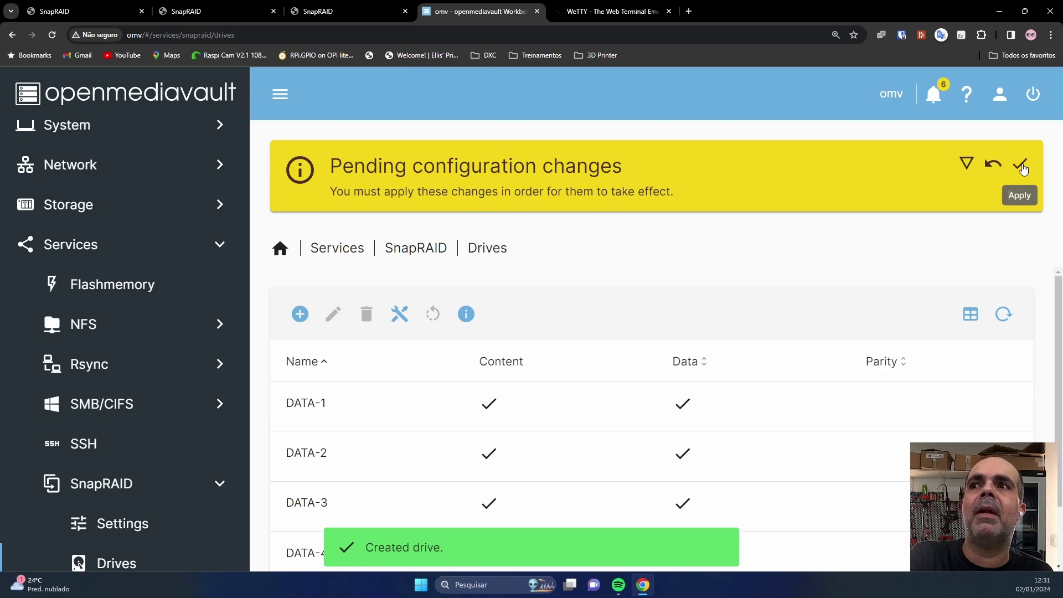
left_click(1022, 166)
left_click(659, 362)
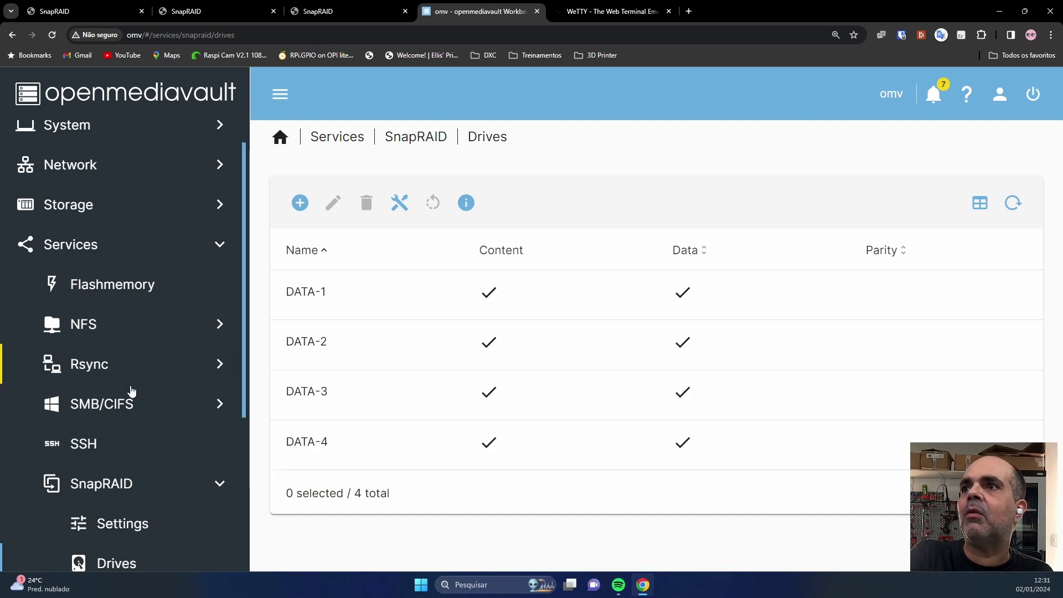
- Switch to File Explorer and open the ISO folder inside disco_b on the OMV network share
scroll(115, 488, "down", 2)
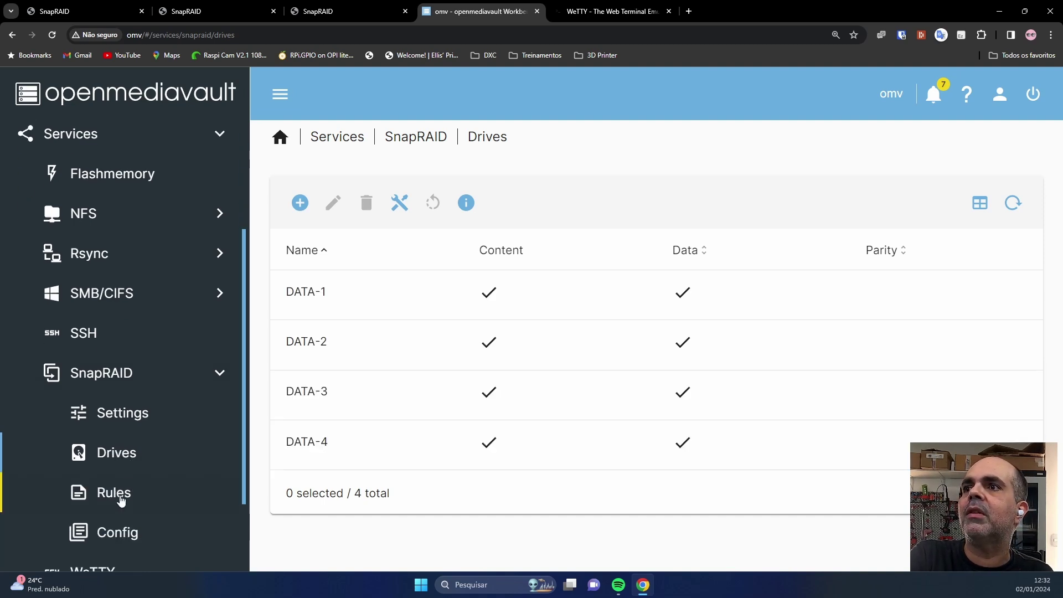
scroll(126, 442, "down", 3)
key("alt+Left")
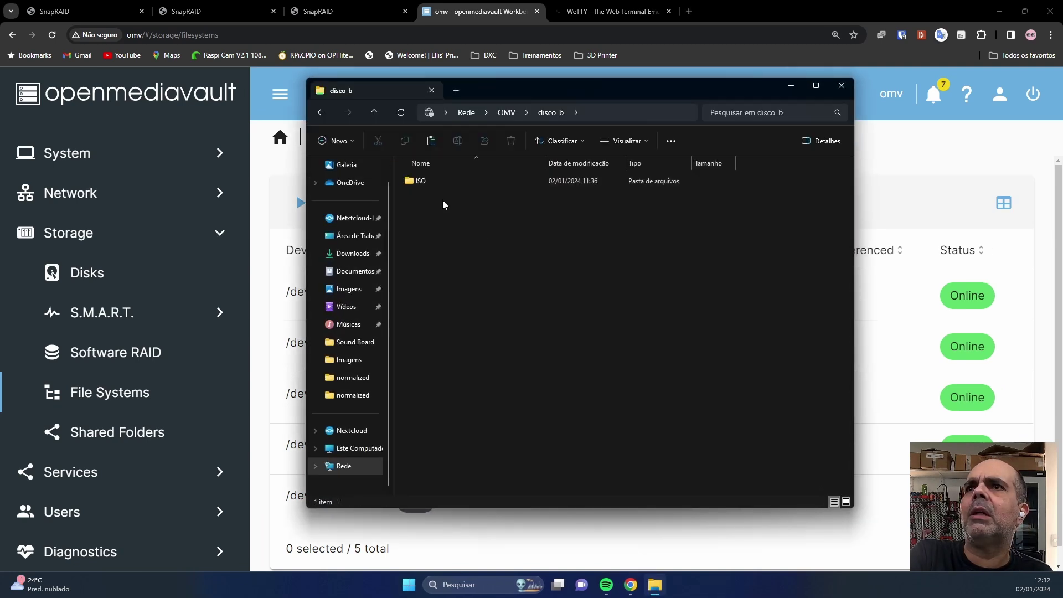
left_click(420, 180)
double_click(427, 182)
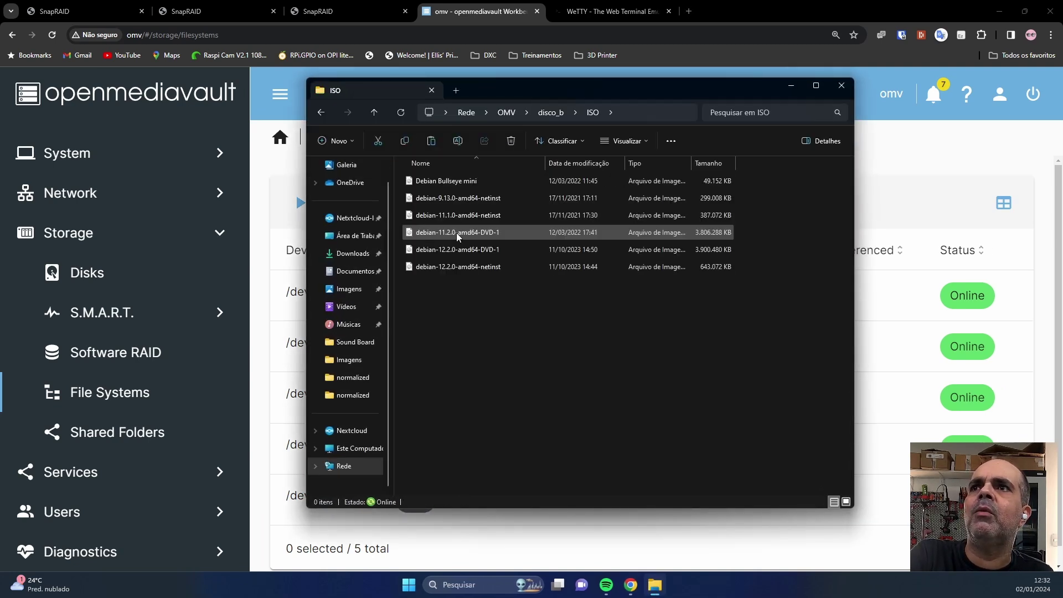
- Look through the ISO folders on the OMV share's other disks, including ISO > Linux on disco_e, and minimize File Explorer
left_click(510, 113)
double_click(560, 174)
double_click(429, 181)
double_click(423, 178)
left_click(505, 112)
double_click(427, 211)
double_click(421, 180)
left_click(550, 112)
double_click(430, 180)
double_click(461, 262)
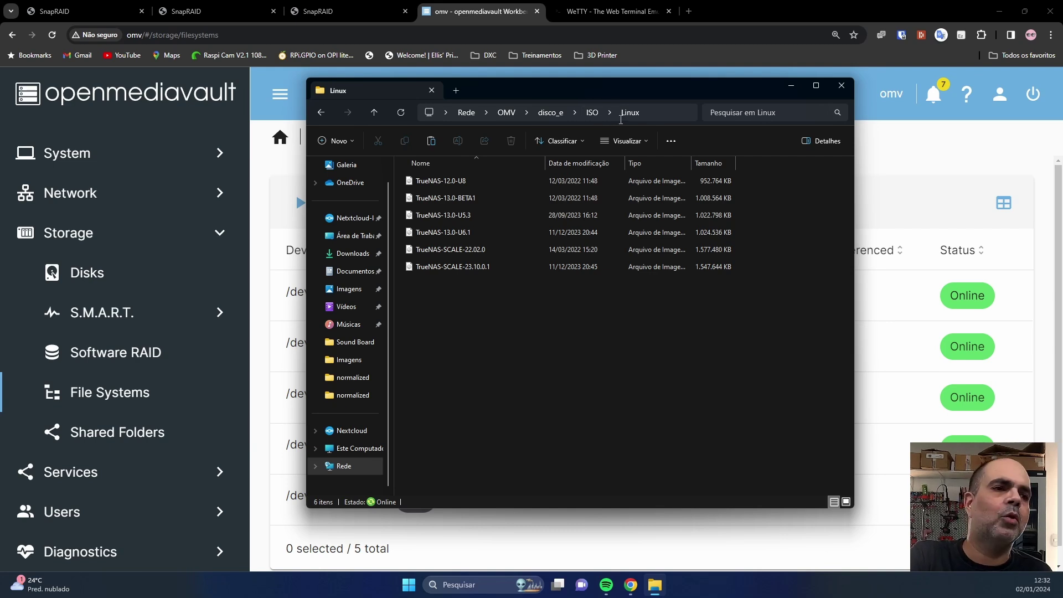
left_click(791, 87)
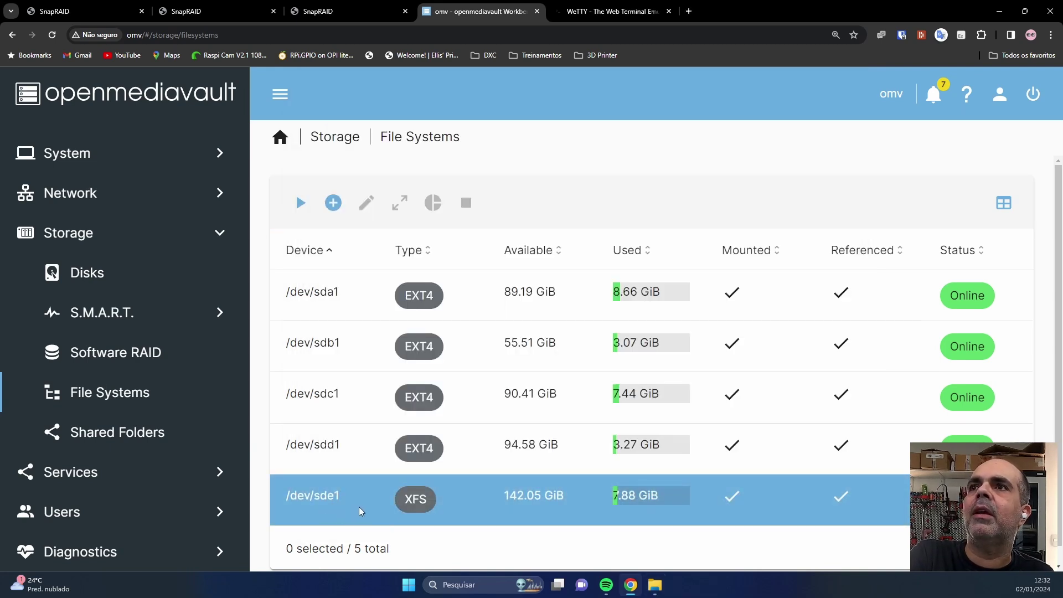
- Create an EXT4 file system on the 150.00 GiB virtual disk /dev/sdf, and leave the mount form without mounting it
left_click(333, 203)
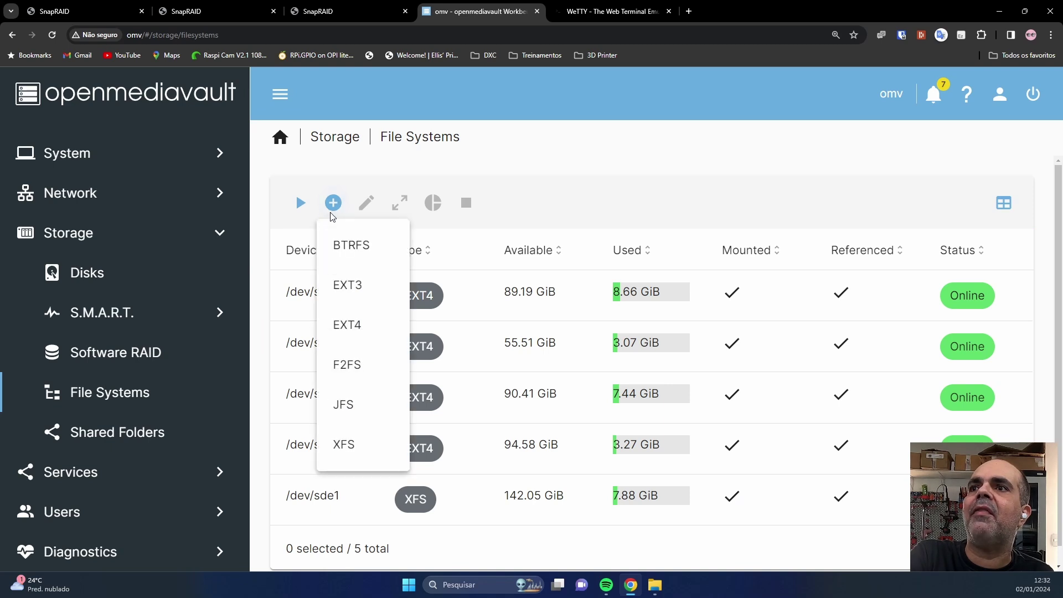
left_click(360, 332)
left_click(376, 331)
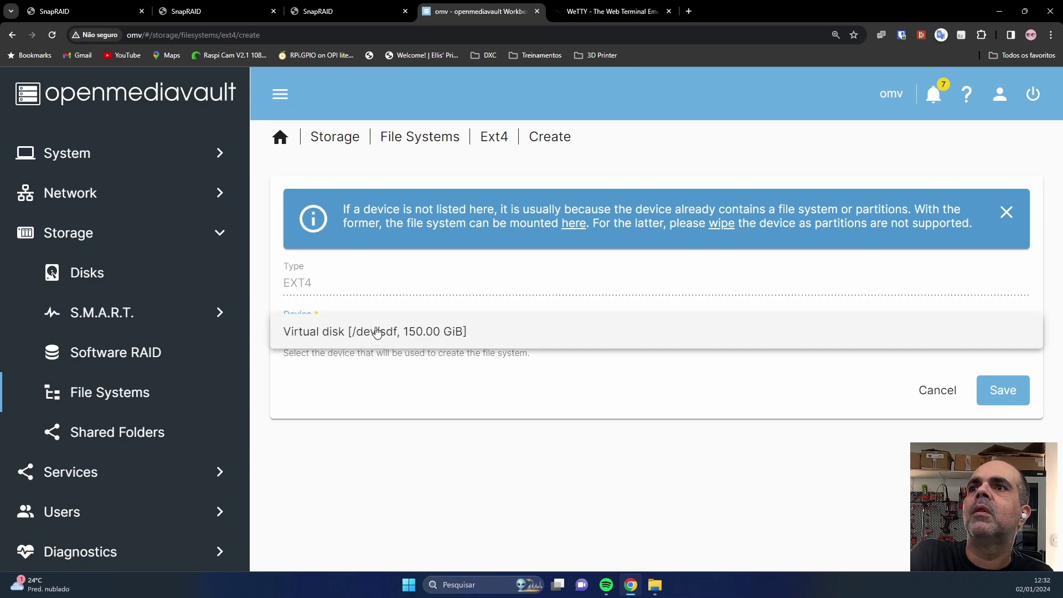
left_click(417, 335)
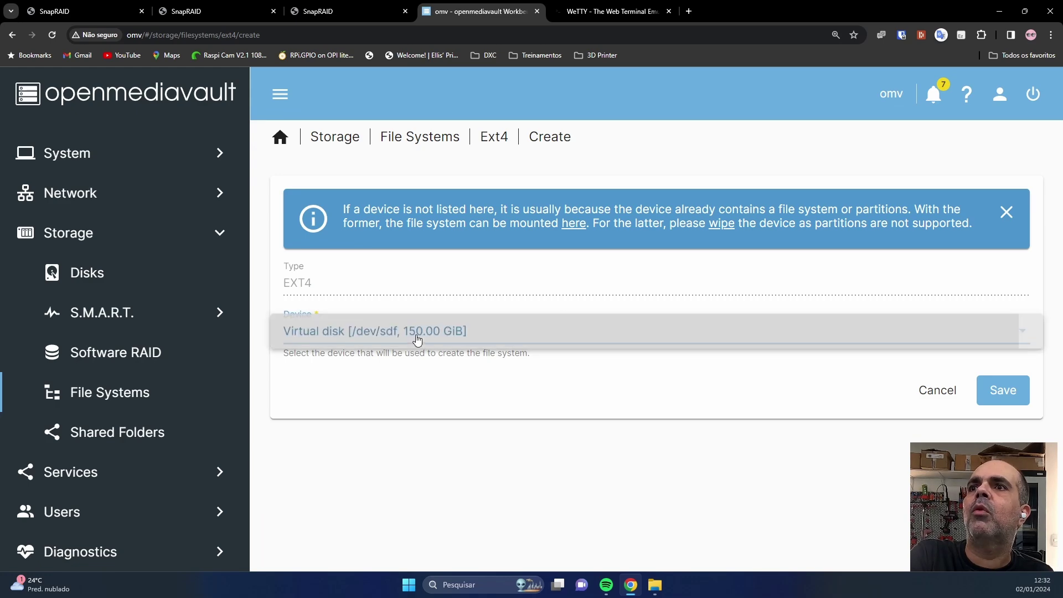
left_click(1011, 392)
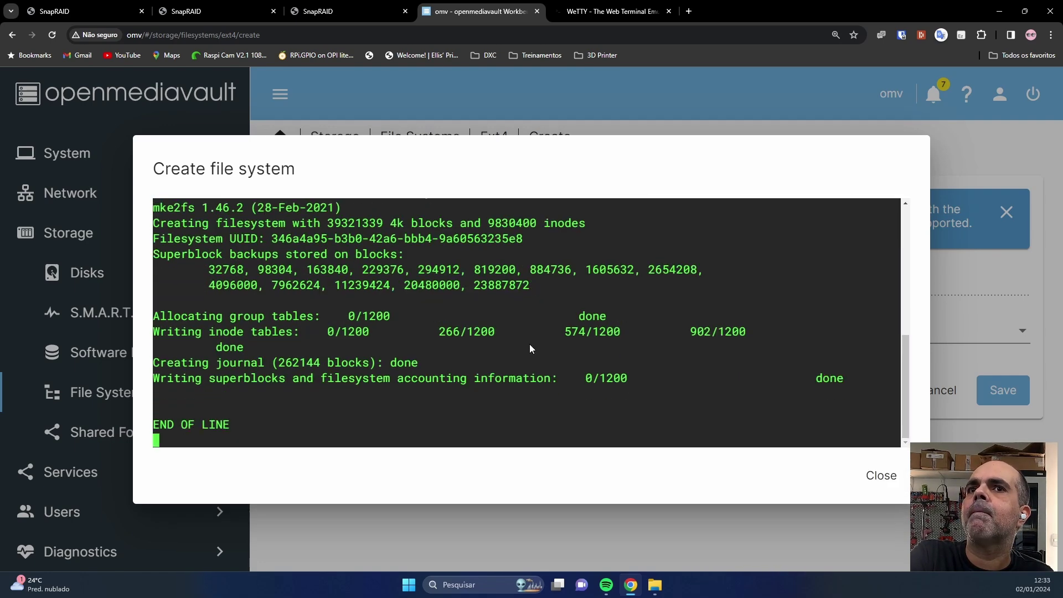
left_click(882, 476)
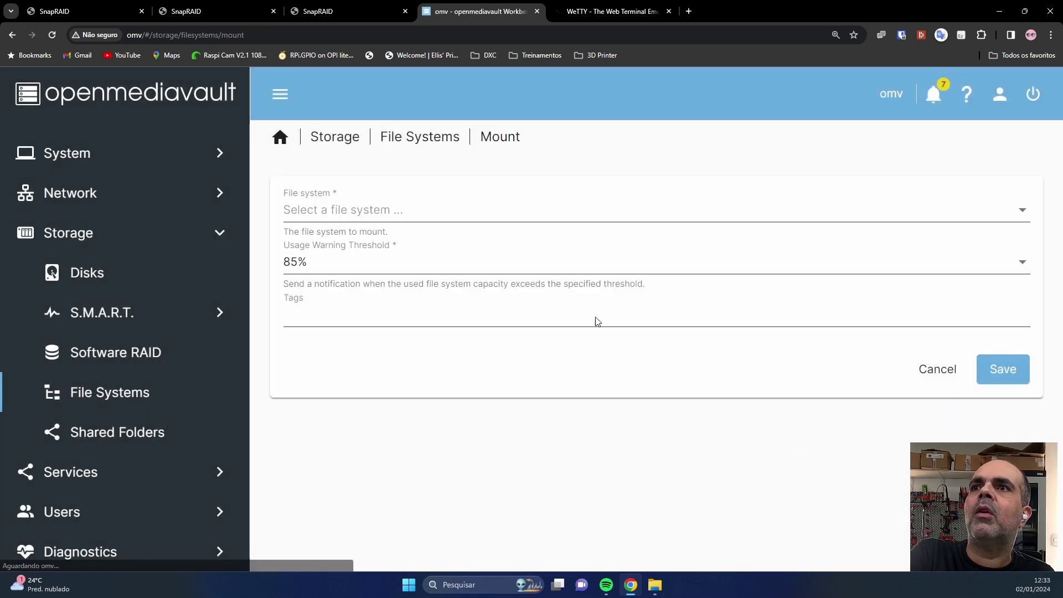
left_click(941, 371)
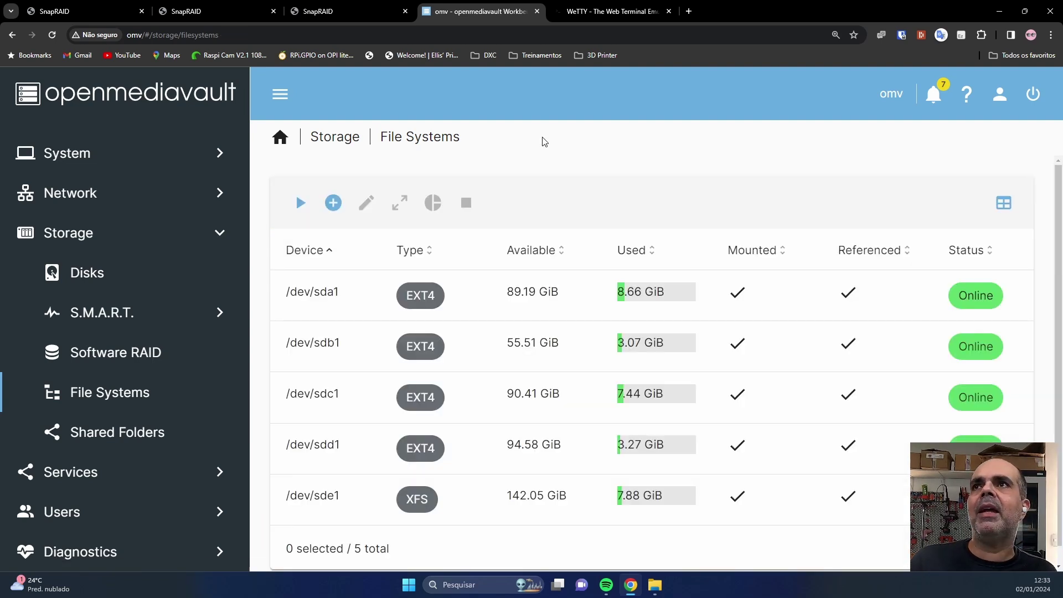
- Find the Linux parity formatting recommendation in the SnapRAID FAQ and copy the mkfs.ext4 example command
left_click(204, 15)
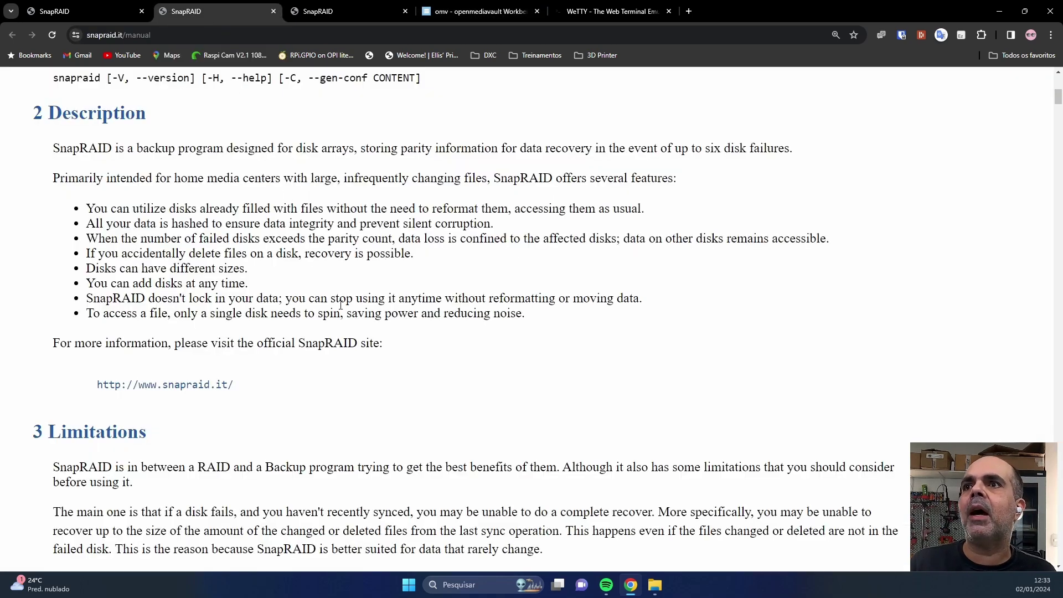
key("ctrl+Tab")
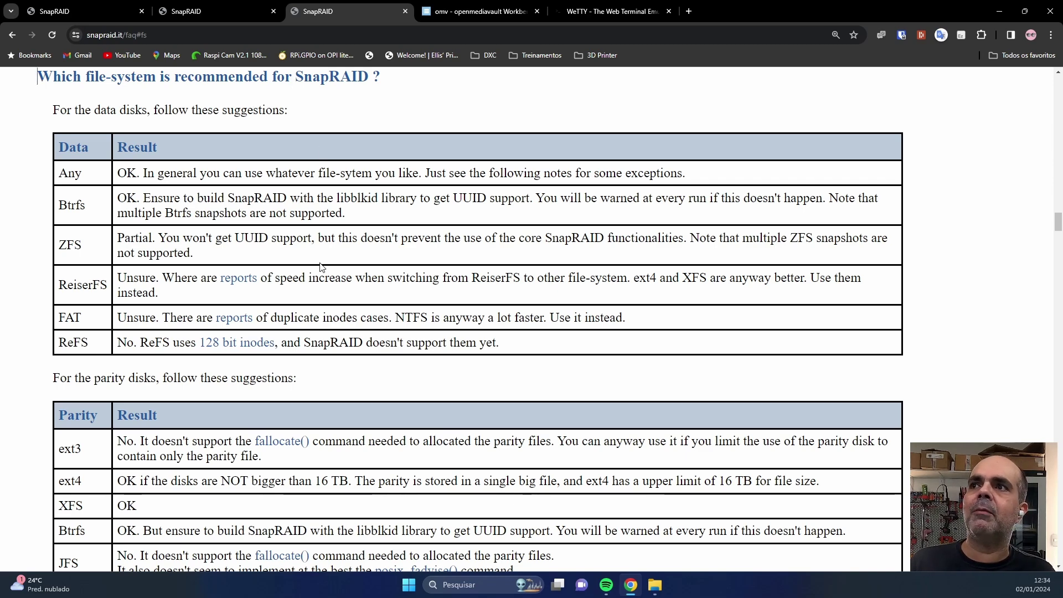
scroll(321, 266, "down", 7)
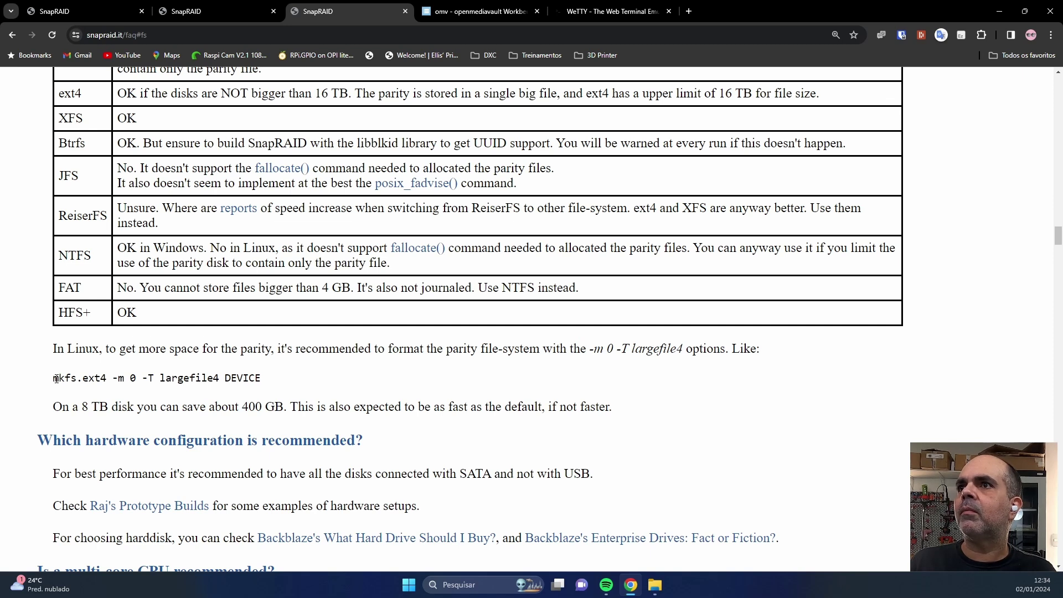
left_click_drag(56, 379, 246, 378)
key("ctrl+c")
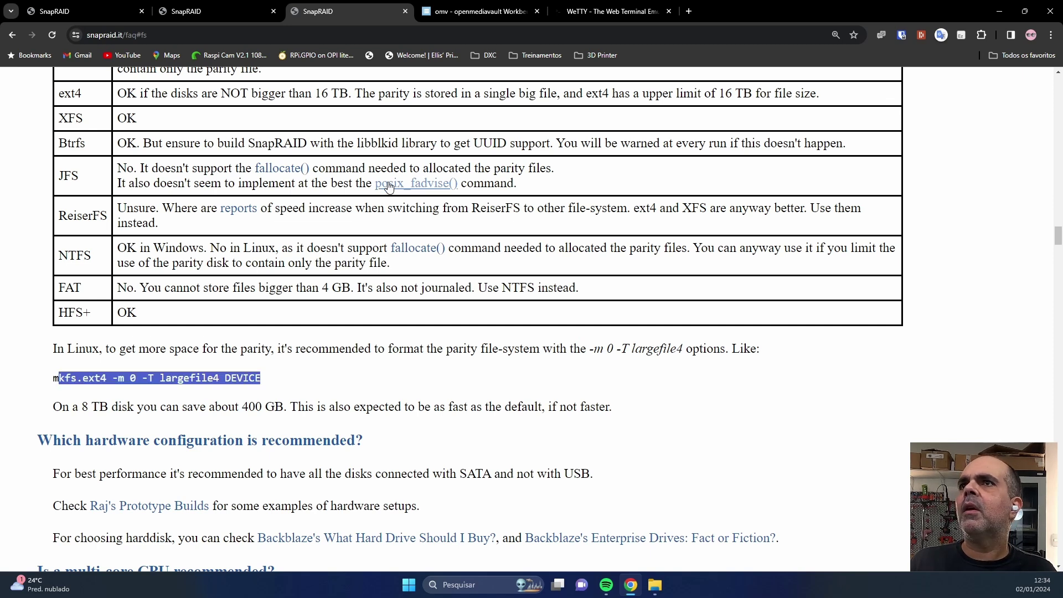
- Switch to the WeTTY terminal and list the block devices with blkid
left_click(589, 11)
right_click(446, 470)
left_click(390, 407)
type("blkid")
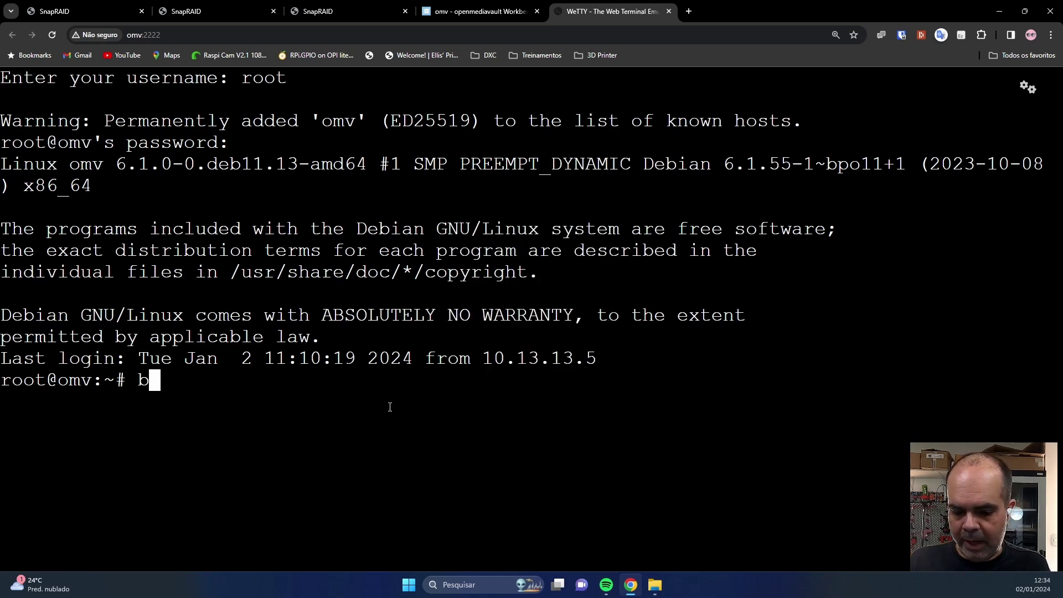
key("Return")
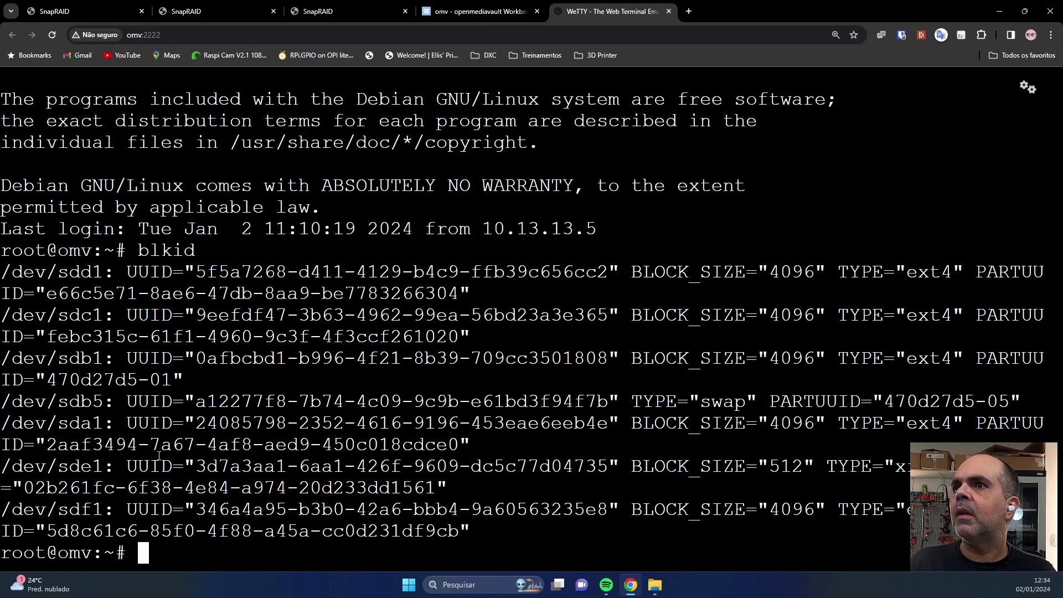
- Paste the copied command at the prompt and correct it to mkfs.ext4 -m 0 -T largefile4, removing the DEVICE placeholder
right_click(349, 435)
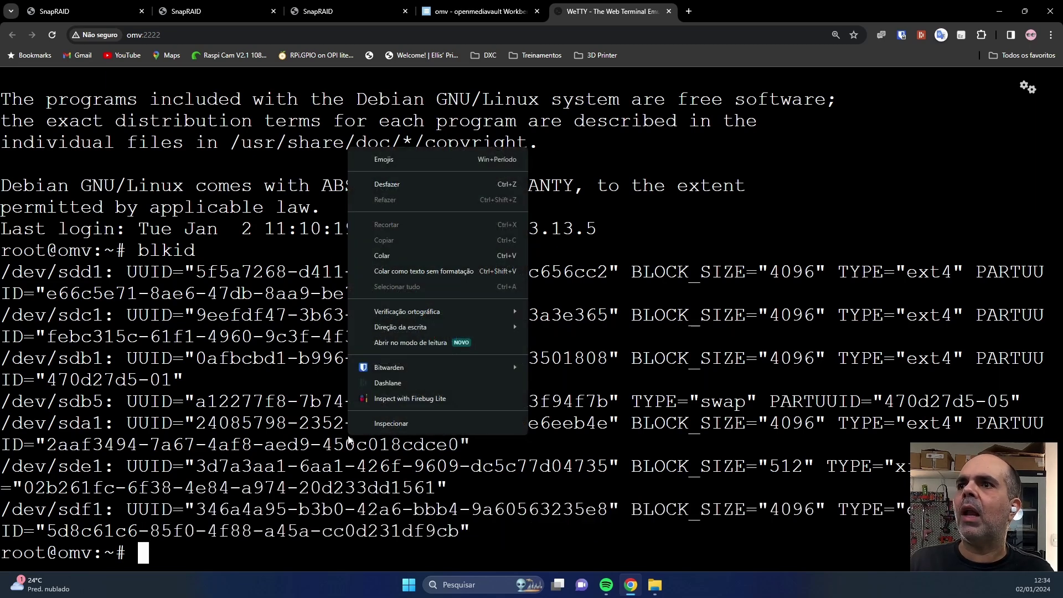
left_click(386, 253)
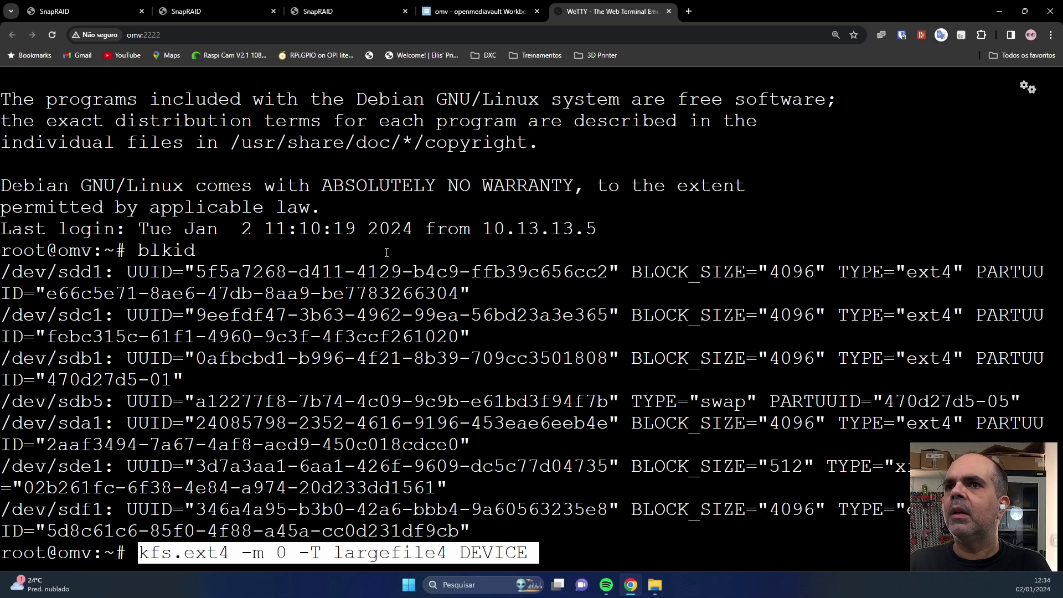
key("BackSpace")
key("BackSpace")
key("BackSpace")
key("BackSpace")
key("BackSpace")
key("BackSpace")
key("Home")
type("m")
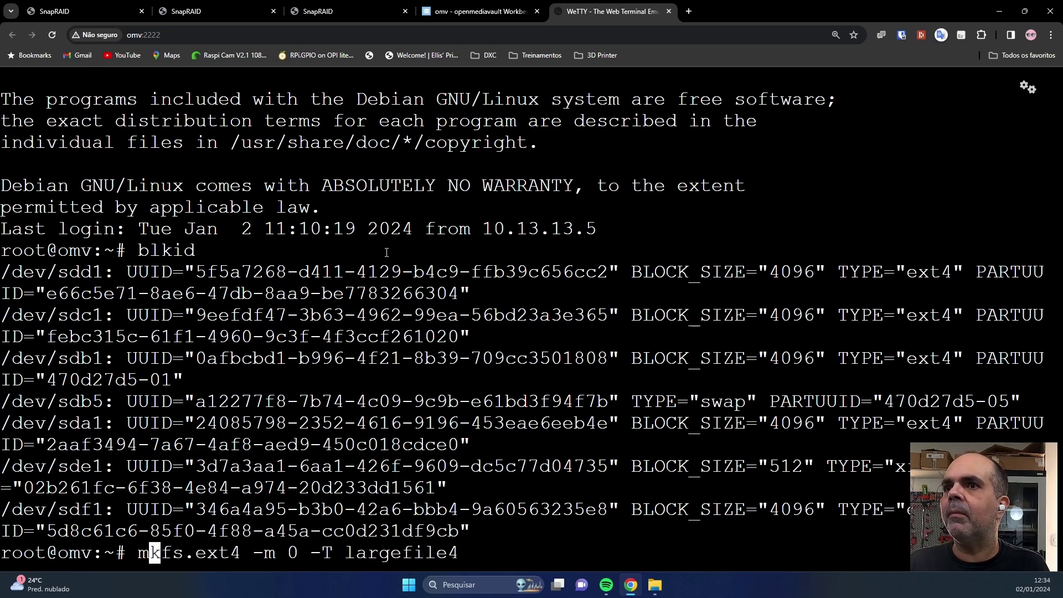
- Complete the command with /dev/sdf1 as the target, run it and agree to overwrite the existing ext4 file system
key("End")
type("/dev/sd")
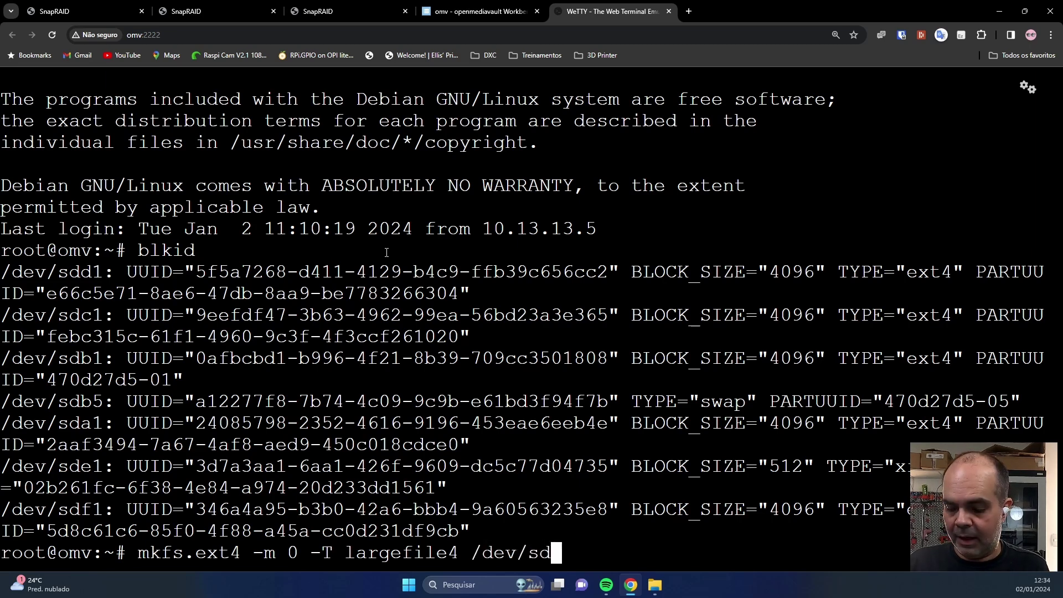
type("f1")
key("Return")
type("yway? (y,N) y")
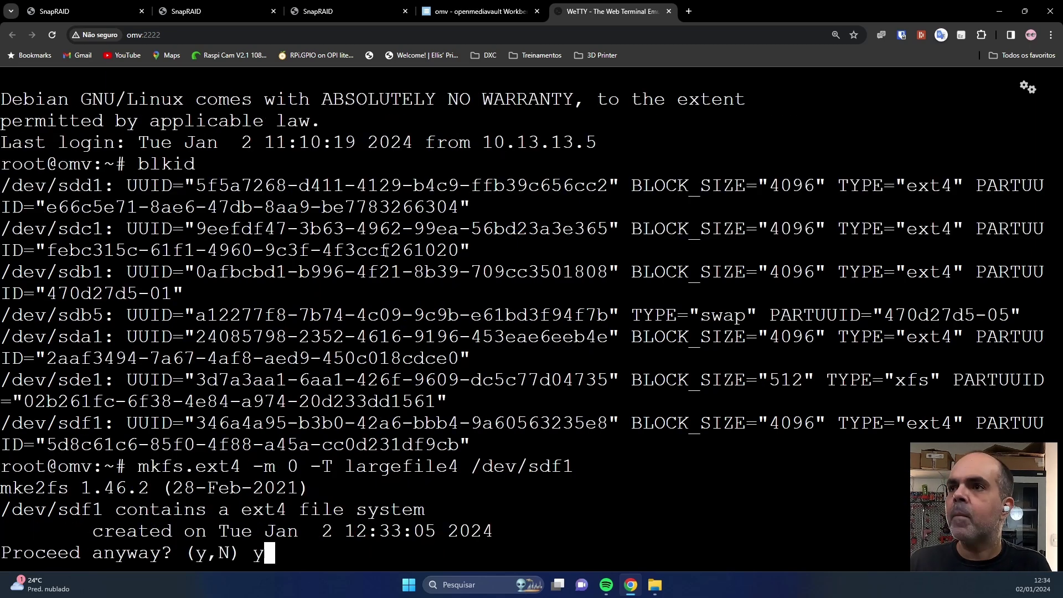
key("Return")
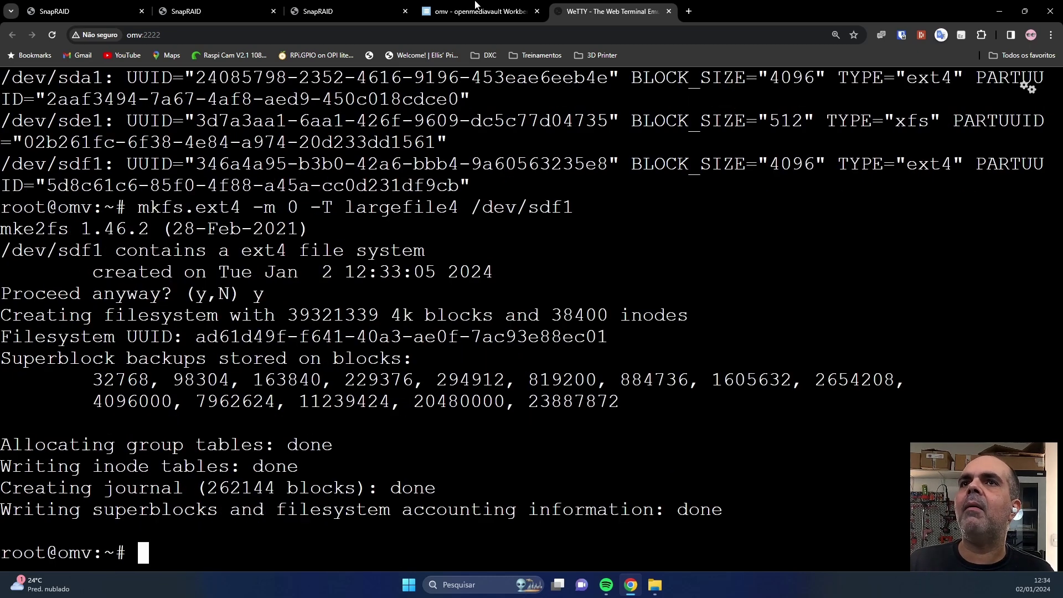
- Return to openmediavault, mount the newly formatted /dev/sdf1 file system and apply the pending configuration changes
left_click(470, 16)
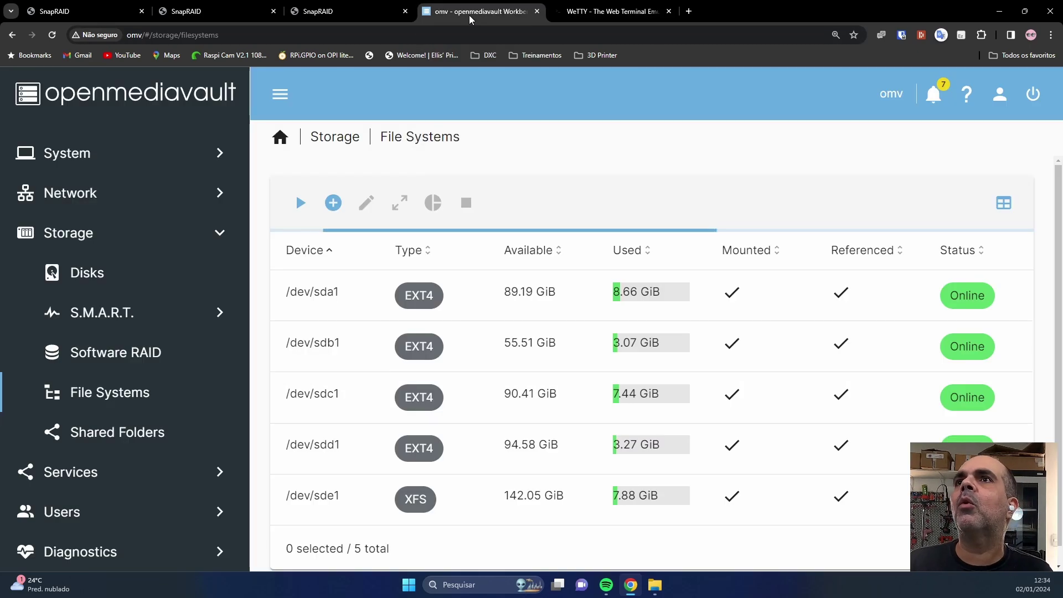
left_click(301, 206)
left_click(379, 210)
left_click(365, 217)
left_click(993, 387)
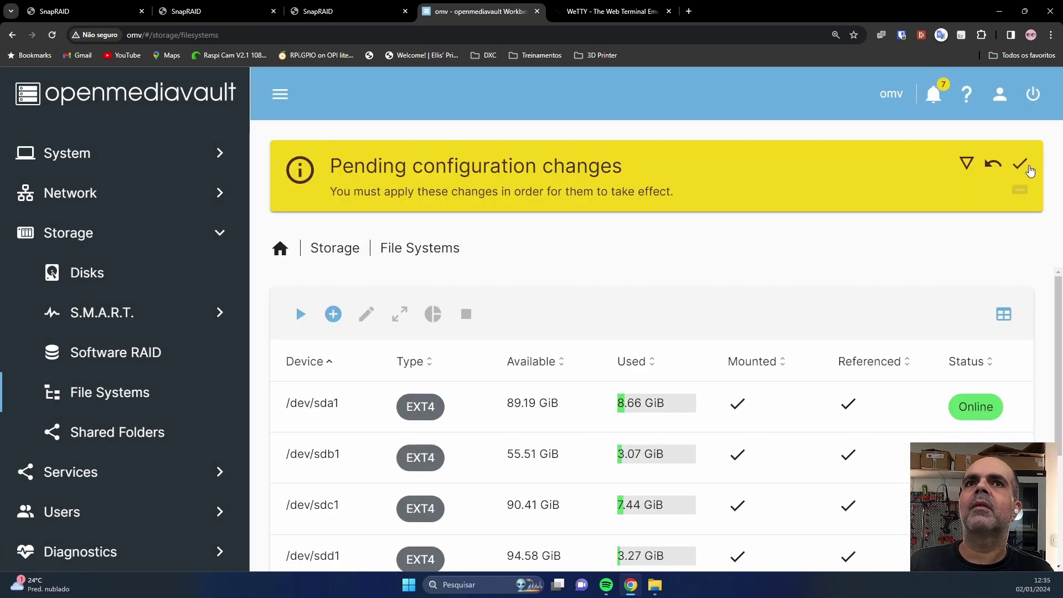
left_click(1028, 167)
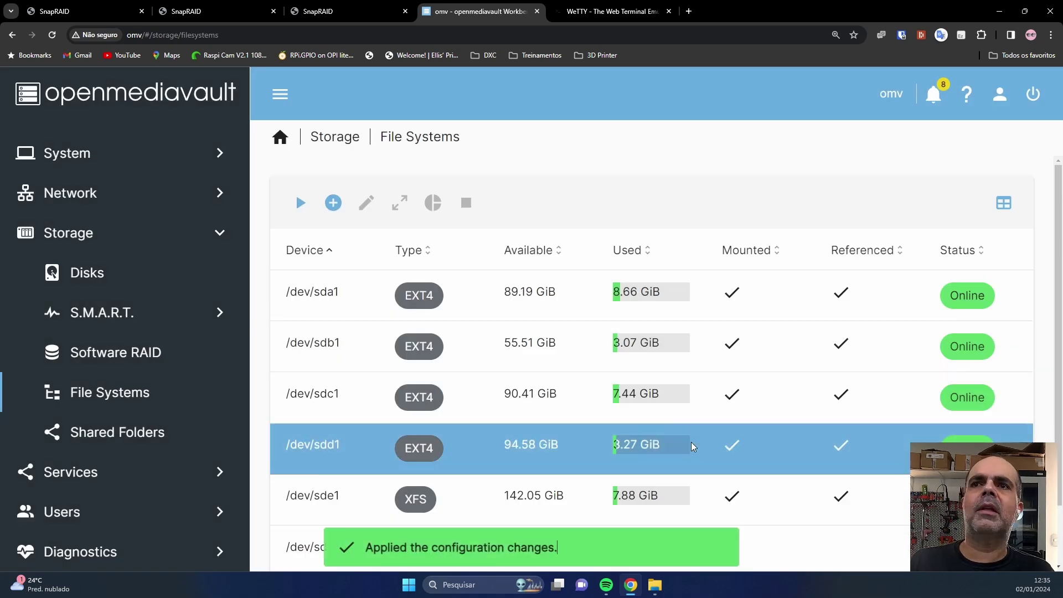
- Add /dev/sdf1 to the SnapRAID drives as PARITY-1 with only Parity enabled, and apply the pending configuration changes
left_click(119, 472)
left_click(123, 439)
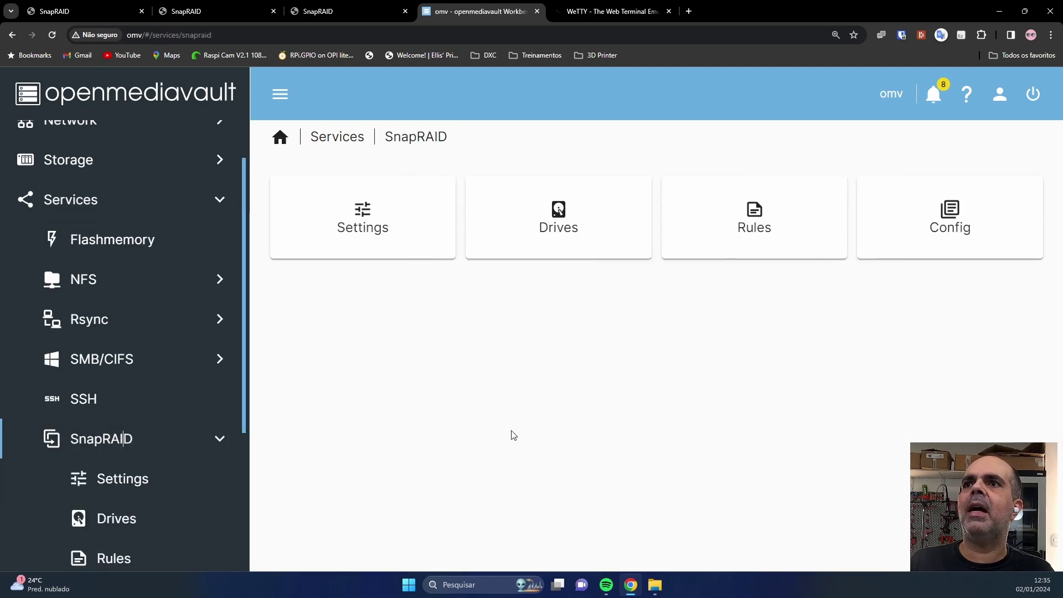
left_click(548, 239)
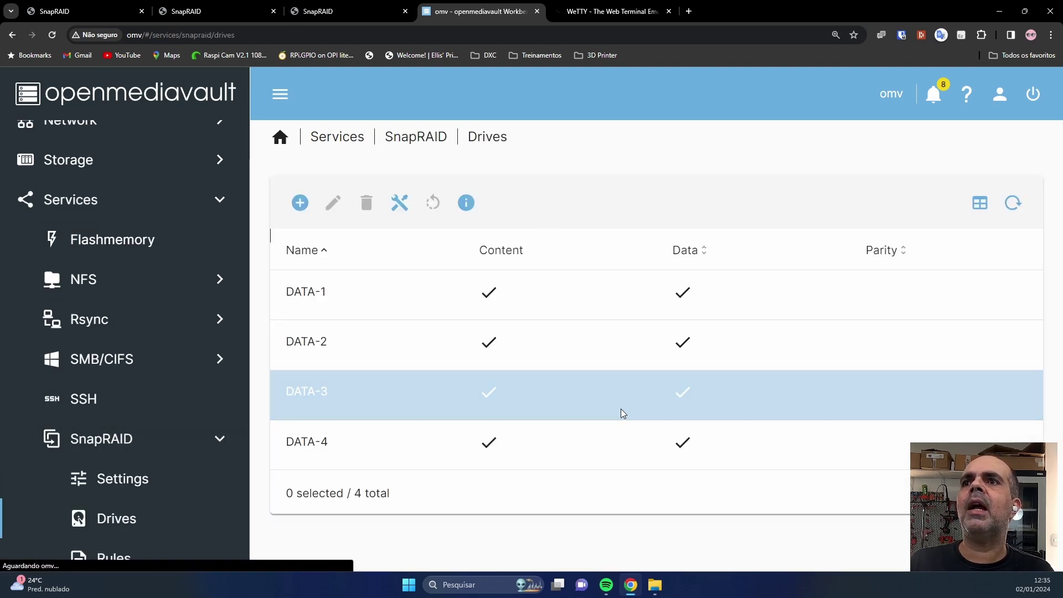
left_click(300, 203)
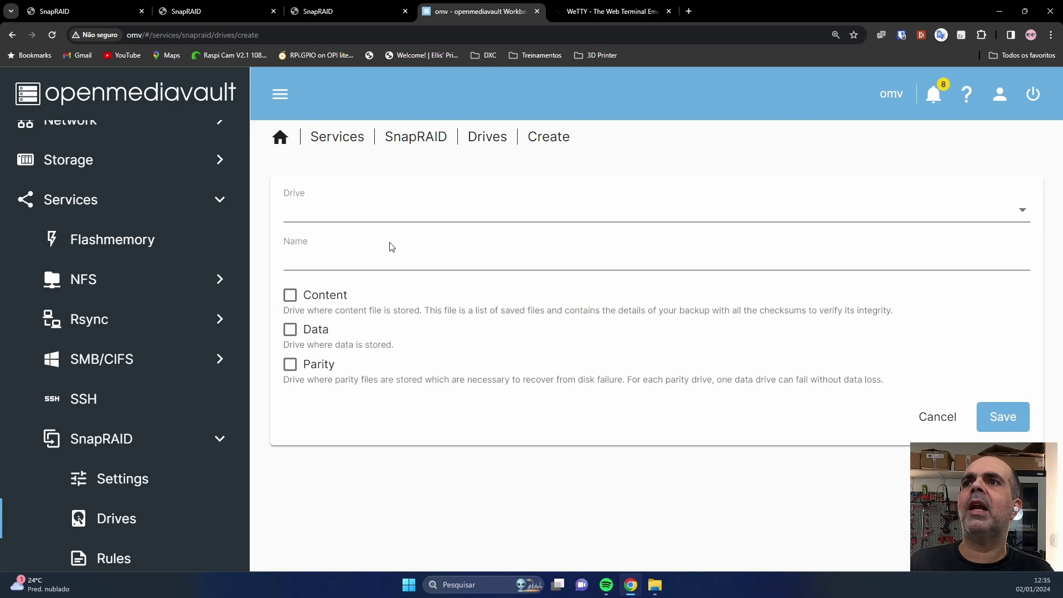
left_click(398, 221)
left_click(383, 385)
left_click(374, 254)
type("PARITY-1")
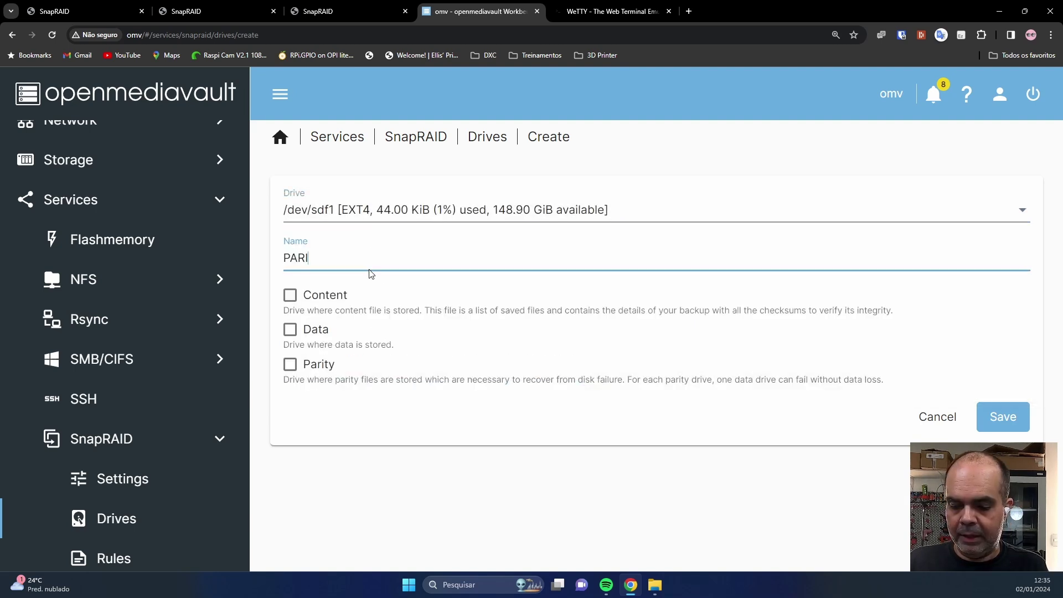
left_click(289, 364)
left_click(1003, 421)
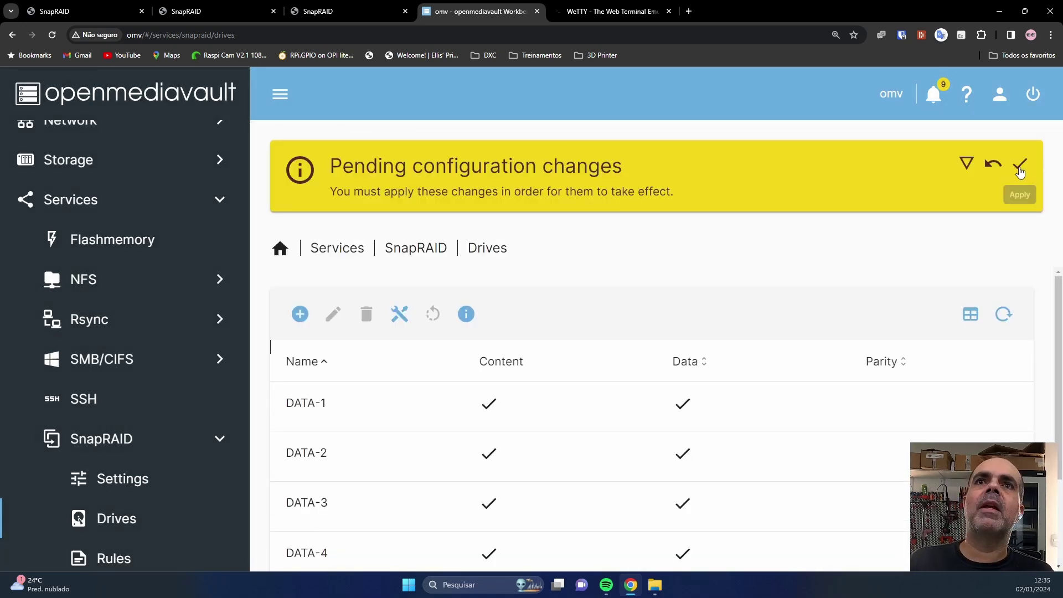
left_click(1020, 163)
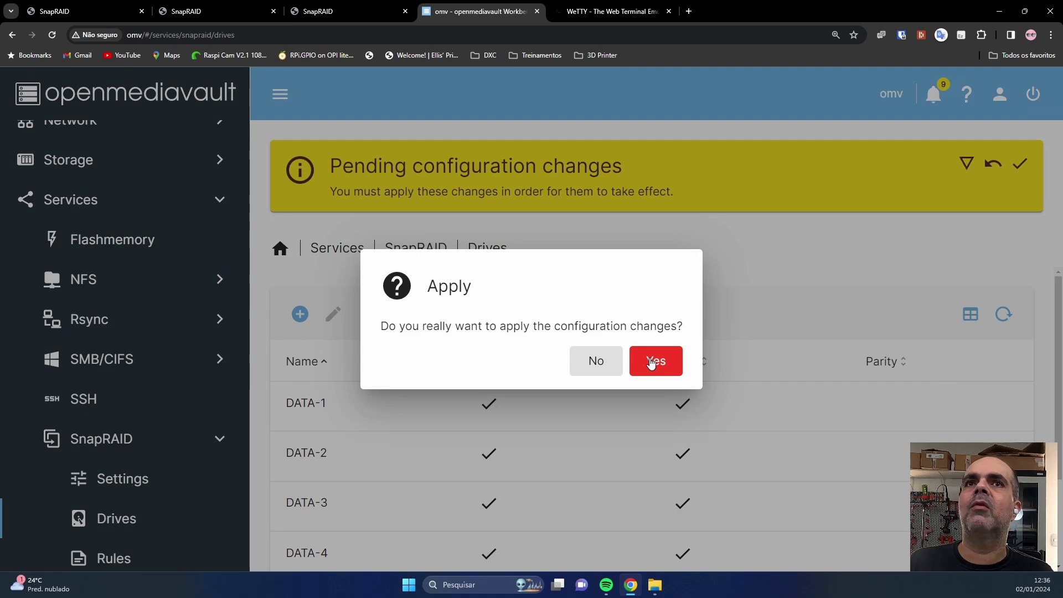
left_click(644, 375)
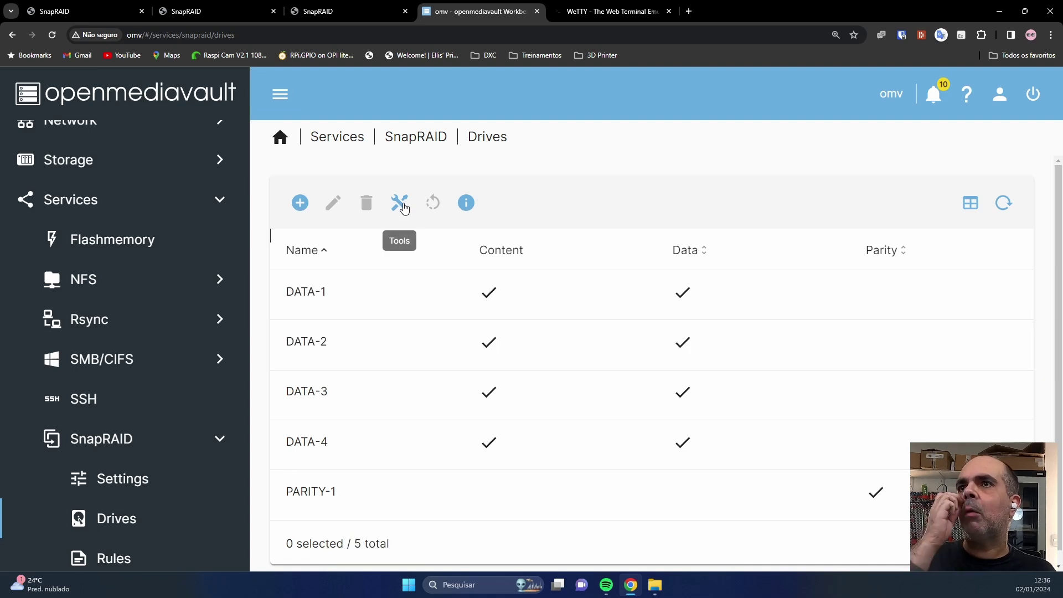
- Run a SnapRAID Sync on the drives, close its output and run Prehash+Sync
left_click(399, 203)
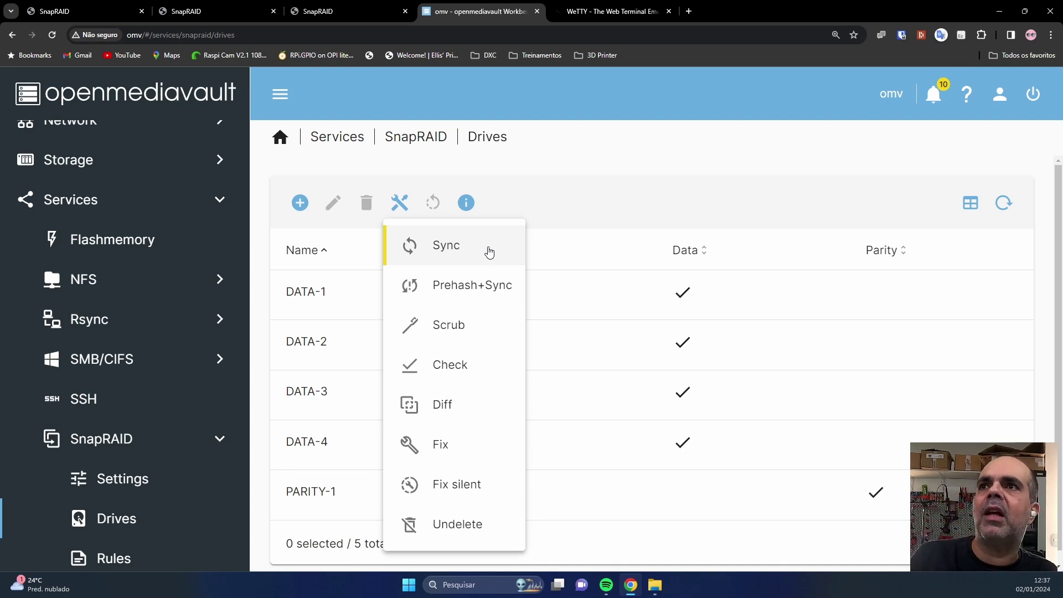
left_click(635, 182)
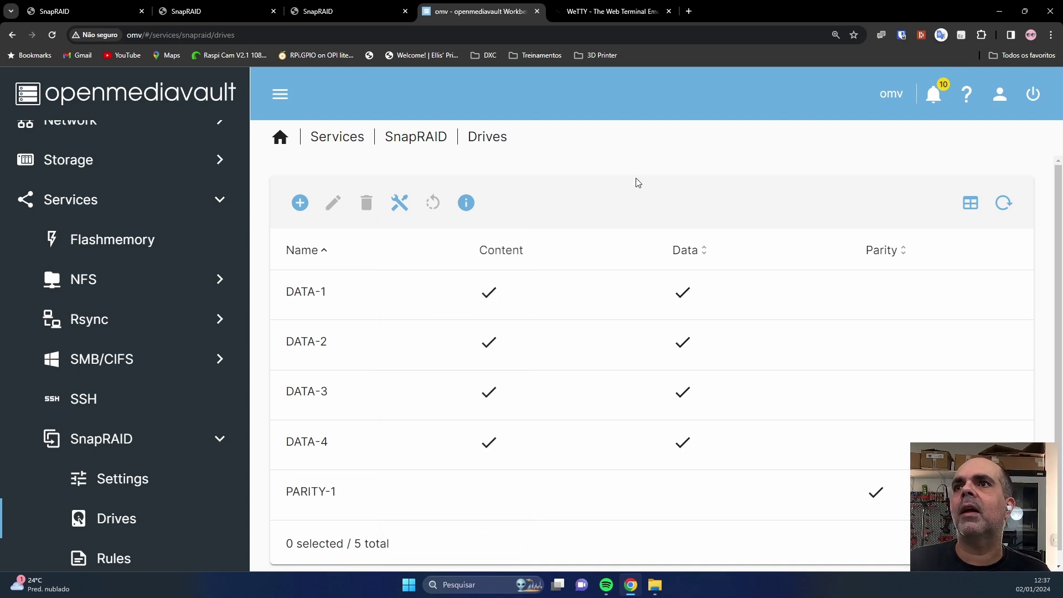
left_click(398, 210)
left_click(432, 255)
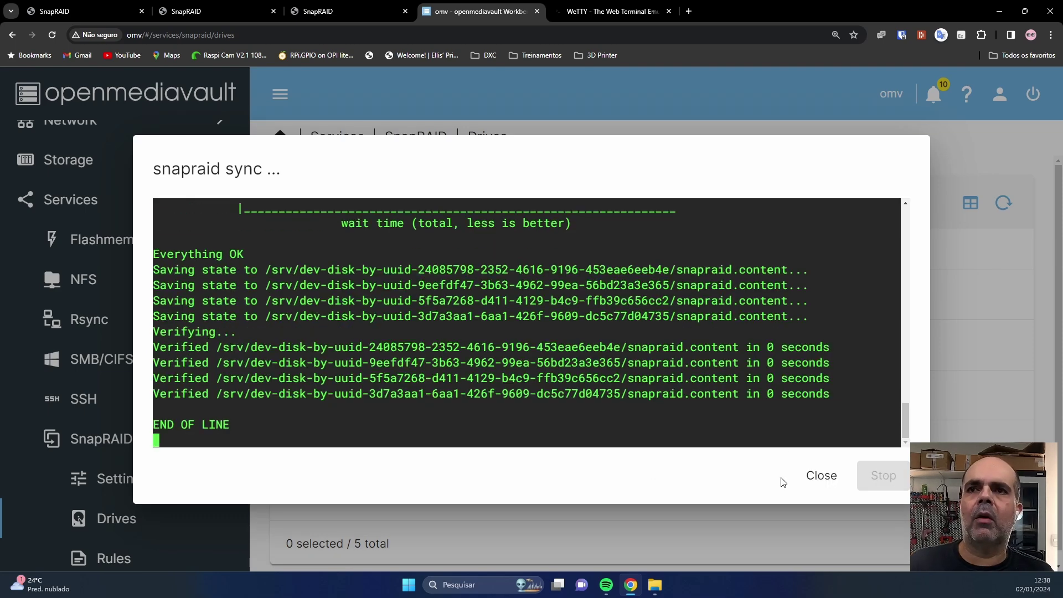
left_click(815, 480)
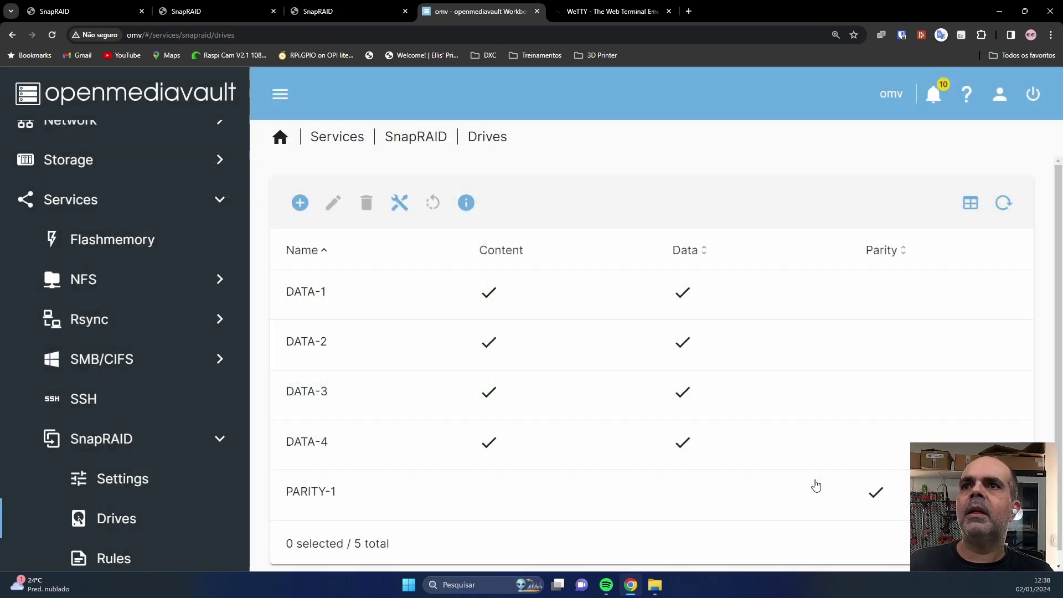
left_click(401, 203)
left_click(451, 283)
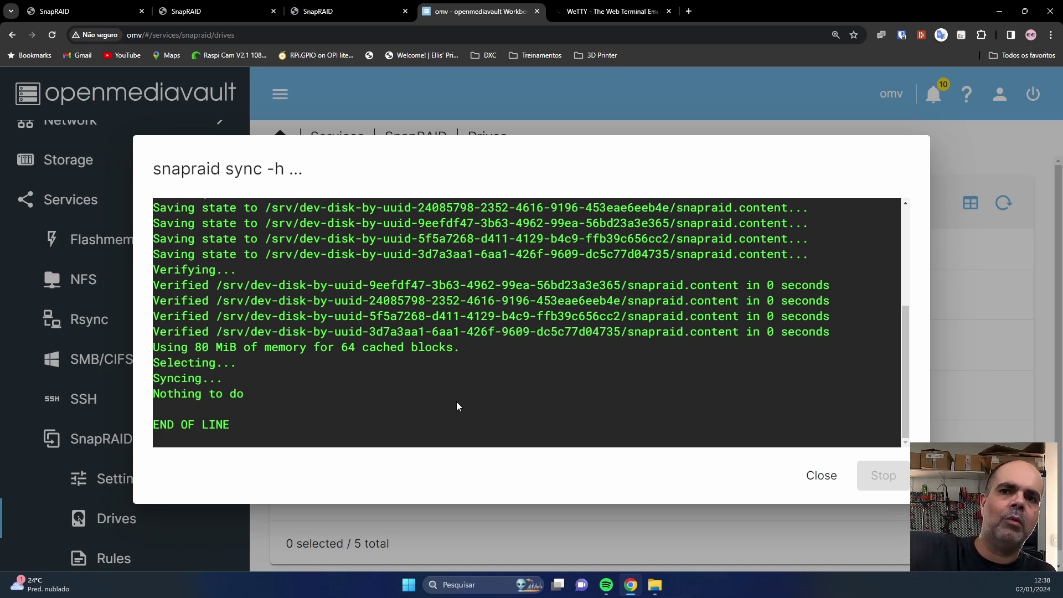
- Review the output of the SnapRAID Prehash+Sync run and close it
scroll(456, 407, "up", 3)
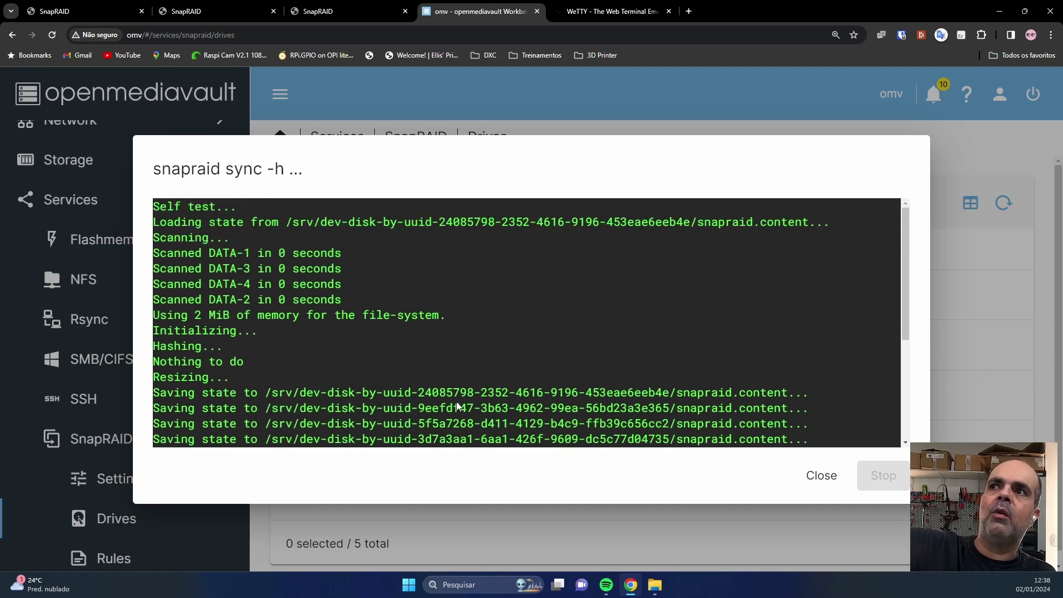
scroll(457, 406, "down", 3)
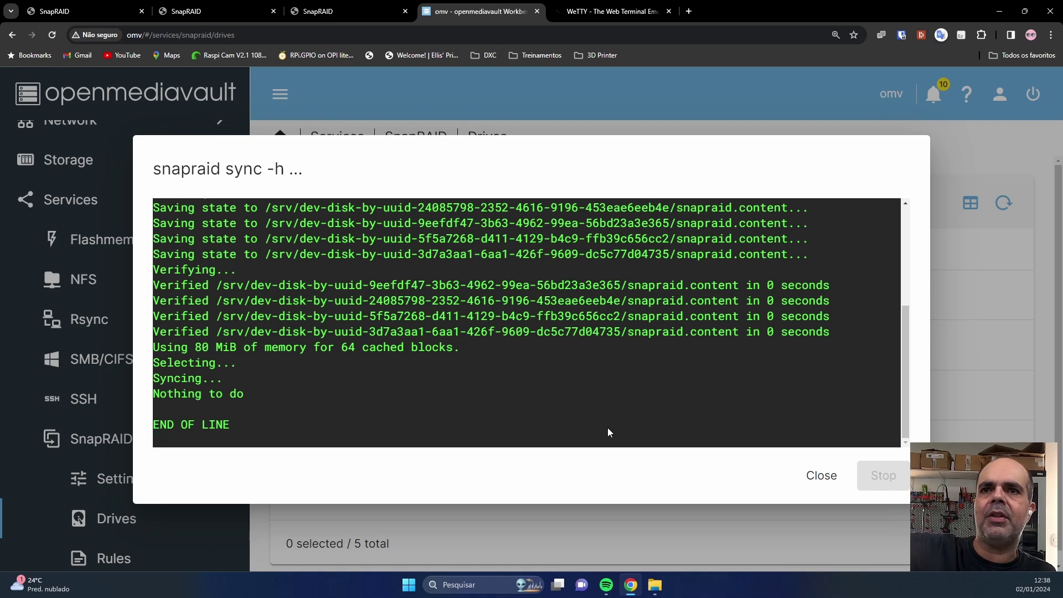
left_click(820, 475)
- In File Explorer, go to the ISOs/Linux folder on MAEVE and select ubuntu-18.04.6-live-server-amd64 and ubuntu-20.04.3-desktop-amd64 for copying
left_click(655, 585)
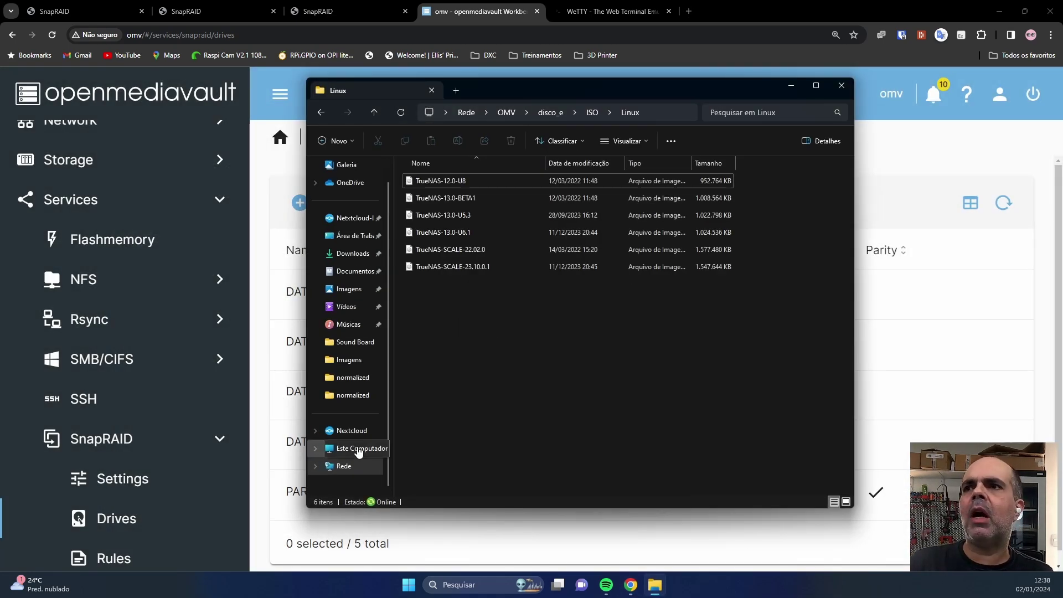
left_click(343, 466)
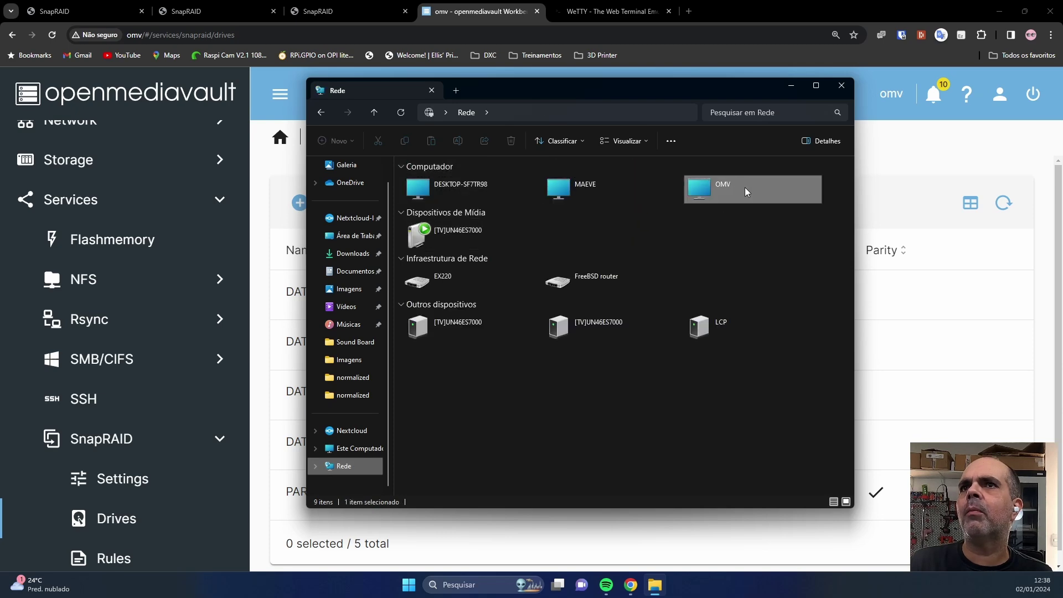
double_click(726, 186)
scroll(473, 490, "down", 3)
left_click(473, 383)
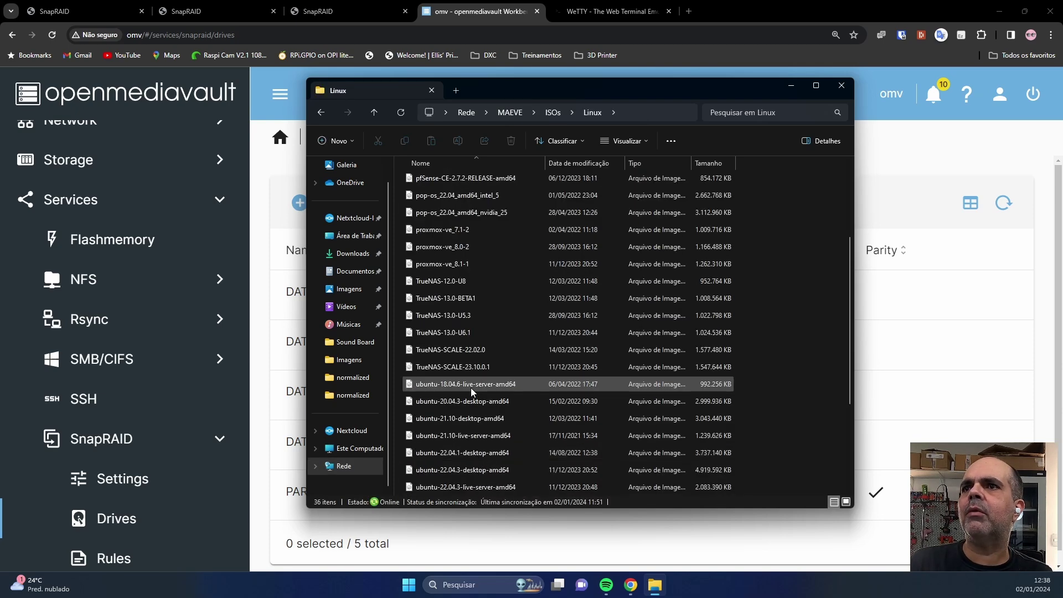
left_click(491, 404, "ctrl")
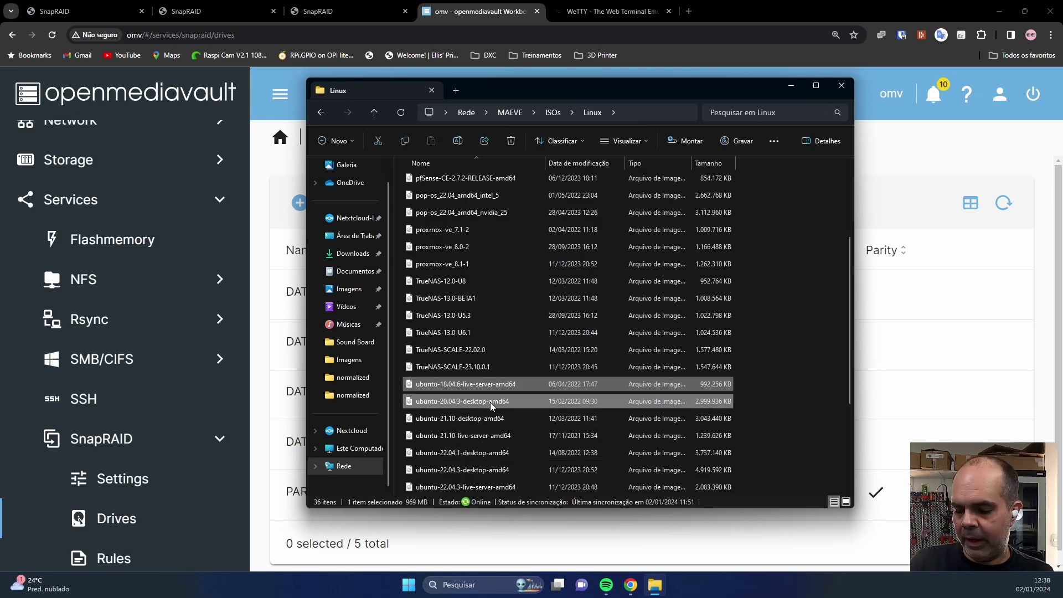
- Go to the disco_e/ISO/Linux folder on the OMV network share and paste the two Ubuntu images there
left_click(320, 113)
left_click(321, 112)
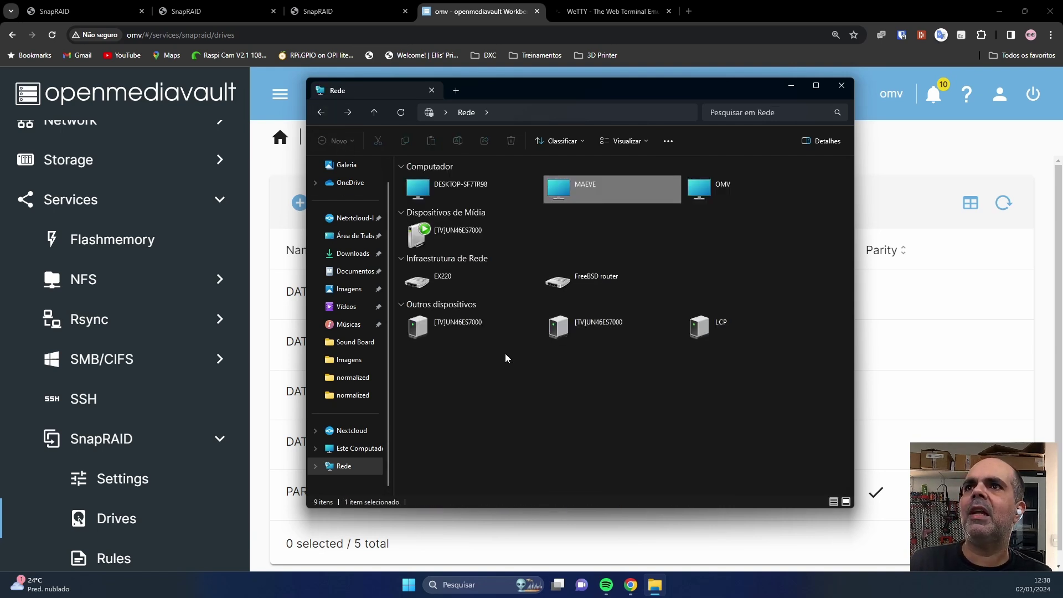
left_click(713, 181)
double_click(712, 181)
double_click(493, 218)
double_click(418, 178)
double_click(420, 181)
right_click(524, 214)
left_click(553, 297)
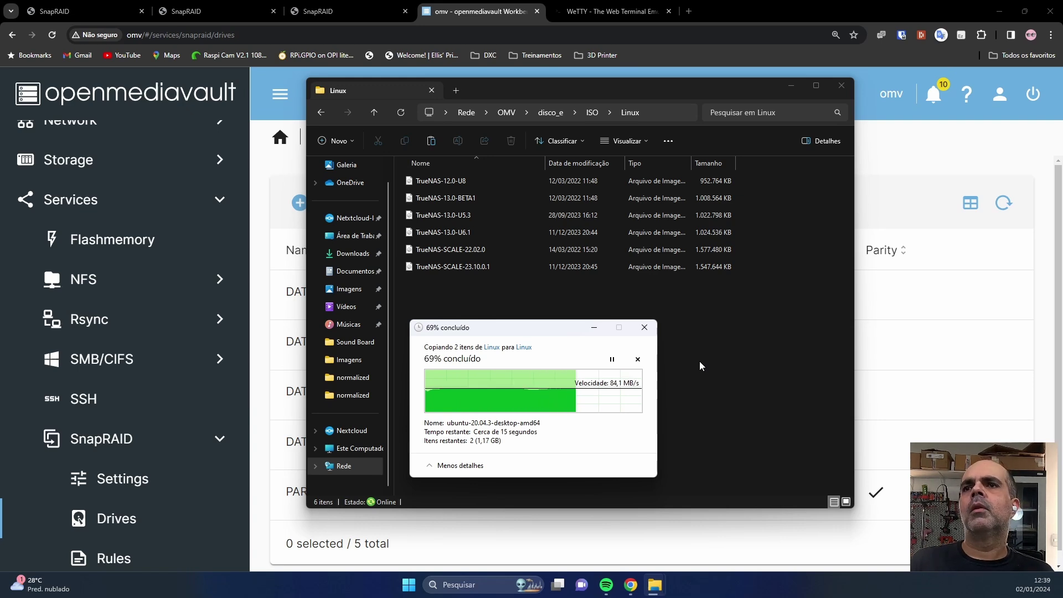
- Return to openmediavault, run SnapRAID Prehash+Sync on the drives and close its output when finished
key("alt+Tab")
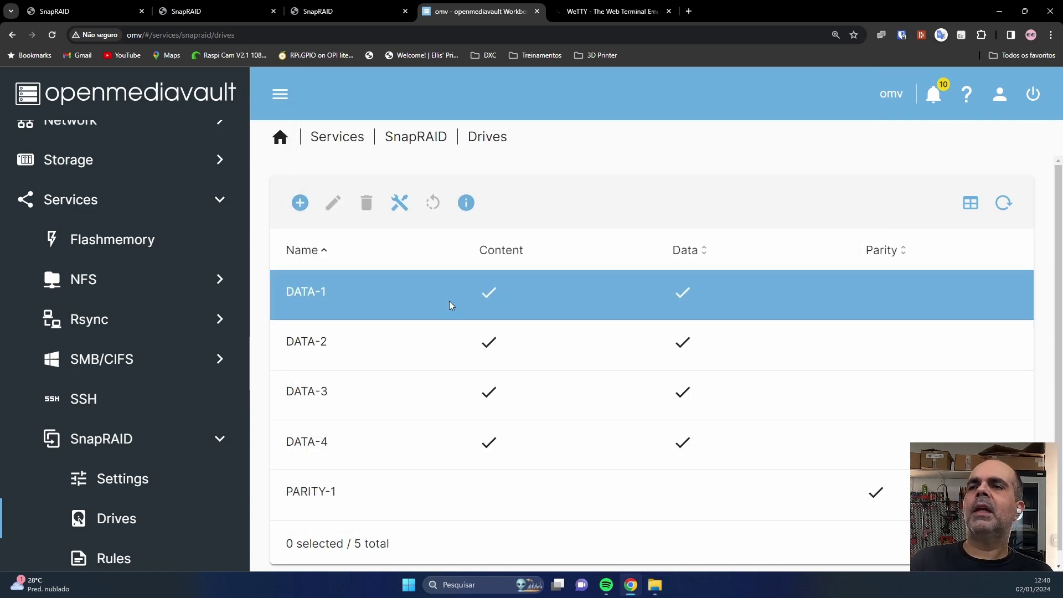
left_click(399, 205)
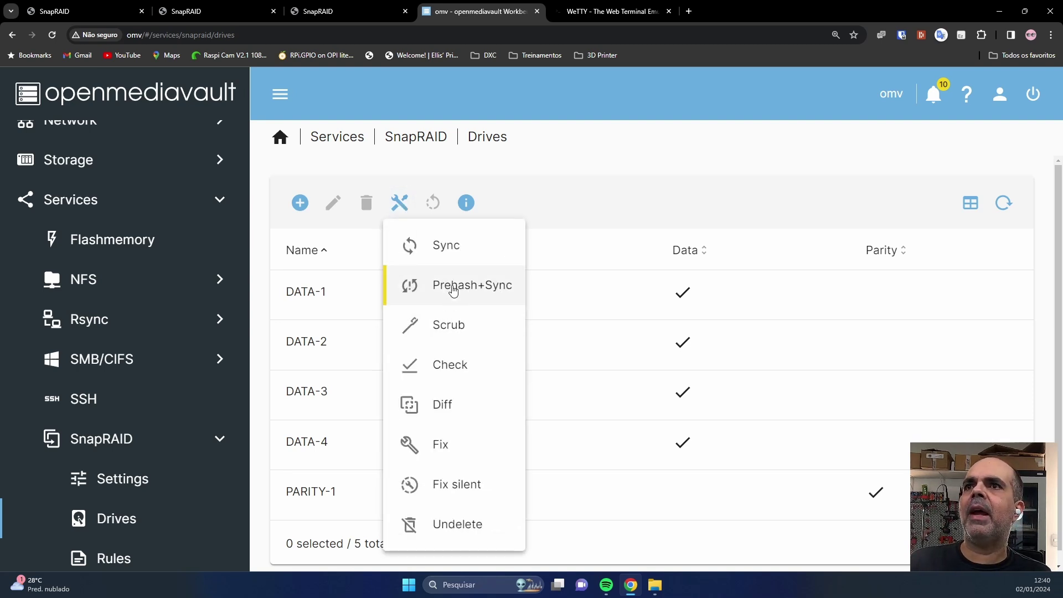
left_click(453, 289)
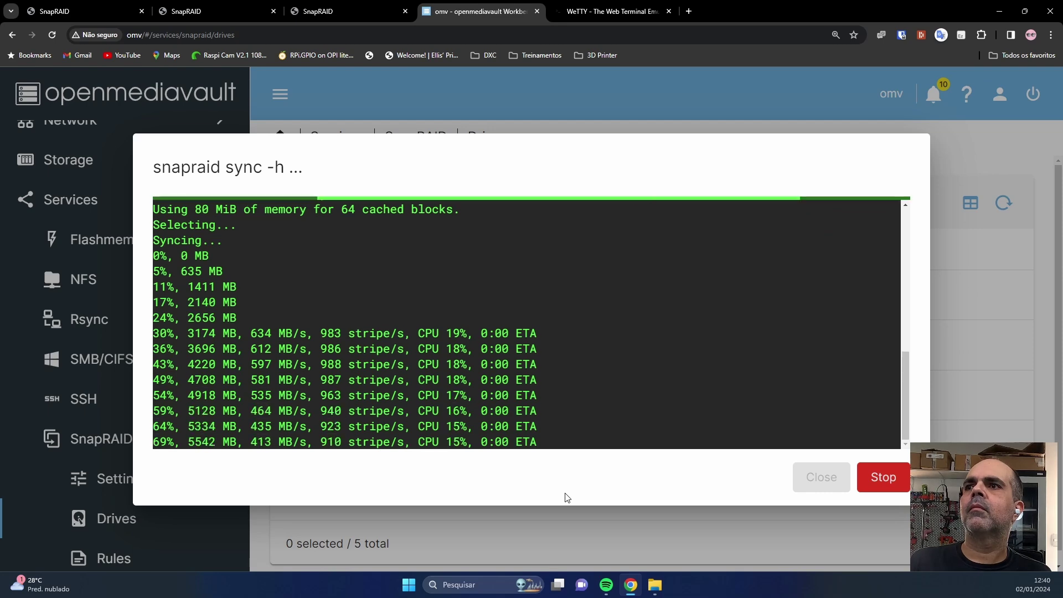
left_click(819, 476)
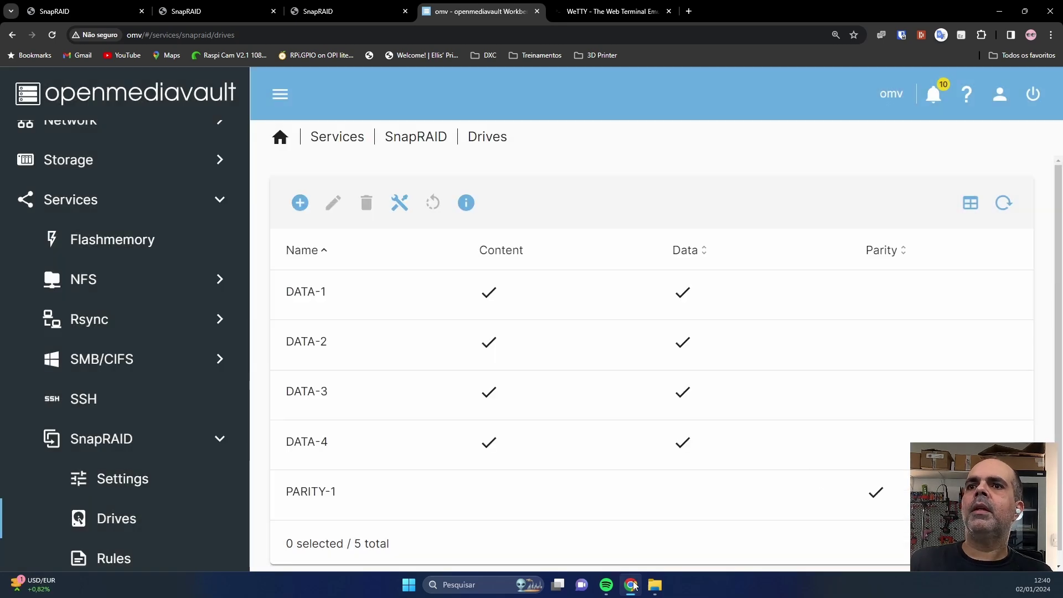
- In File Explorer, delete TrueNAS-13.0-BETA1 from the disco_e/ISO/Linux folder on OMV and confirm the deletion
left_click(654, 585)
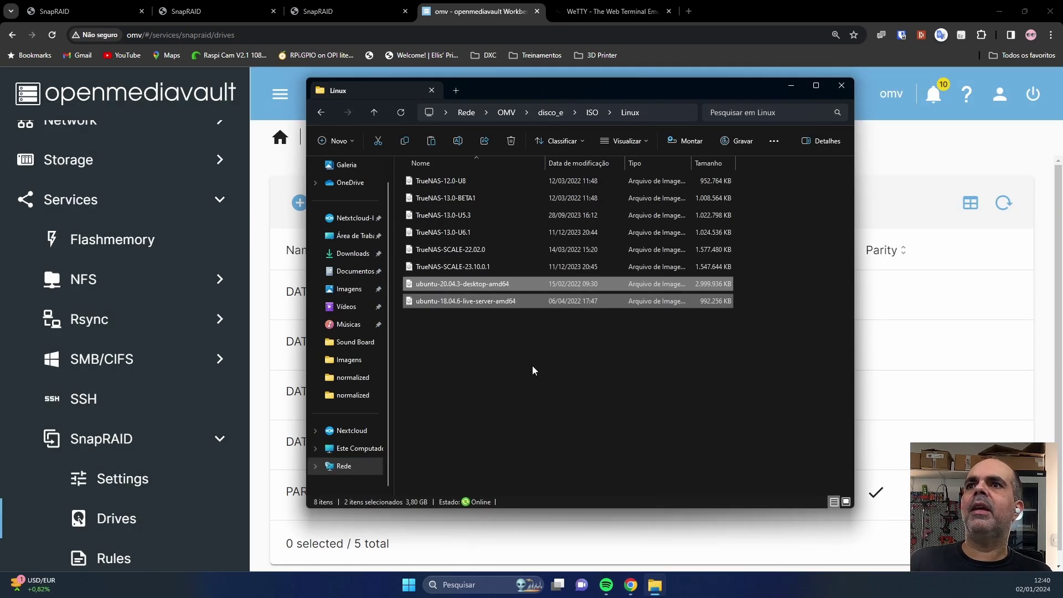
left_click(445, 198)
key("Delete")
left_click(570, 334)
- Return to openmediavault, run SnapRAID Undelete to recover the deleted file and close its output when finished
left_click(927, 209)
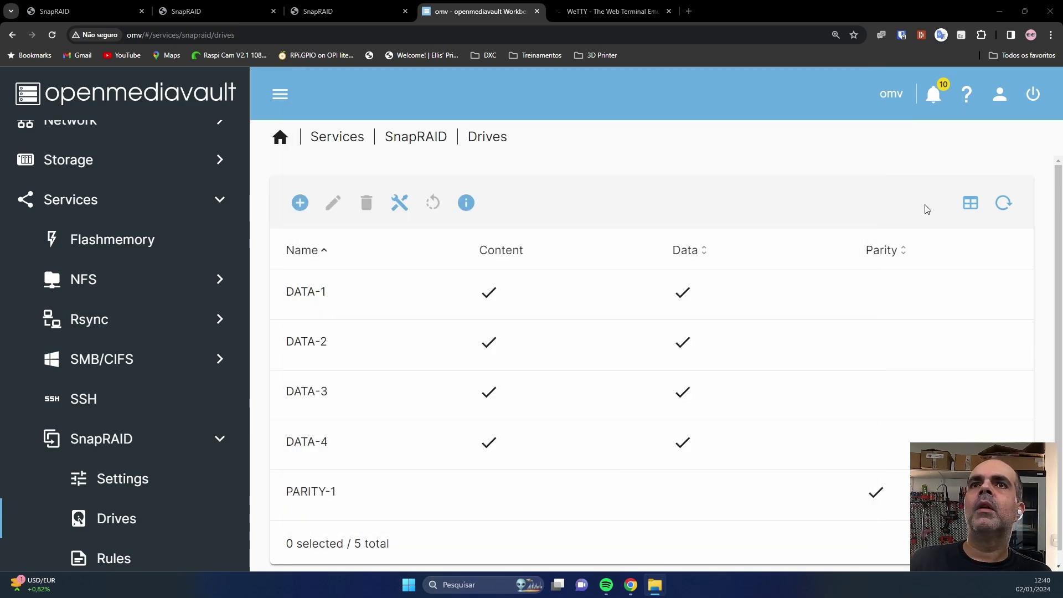
left_click(399, 203)
left_click(449, 529)
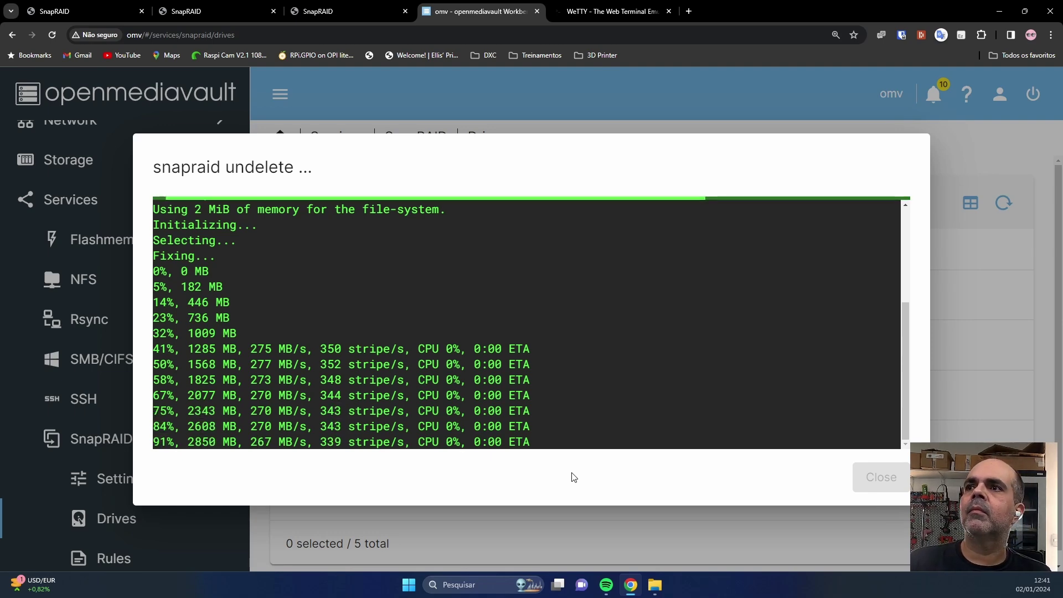
left_click(857, 476)
- Check the OMV Linux folder in File Explorer for TrueNAS-13.0-BETA1, and return to the SnapRAID drives in openmediavault
left_click(656, 586)
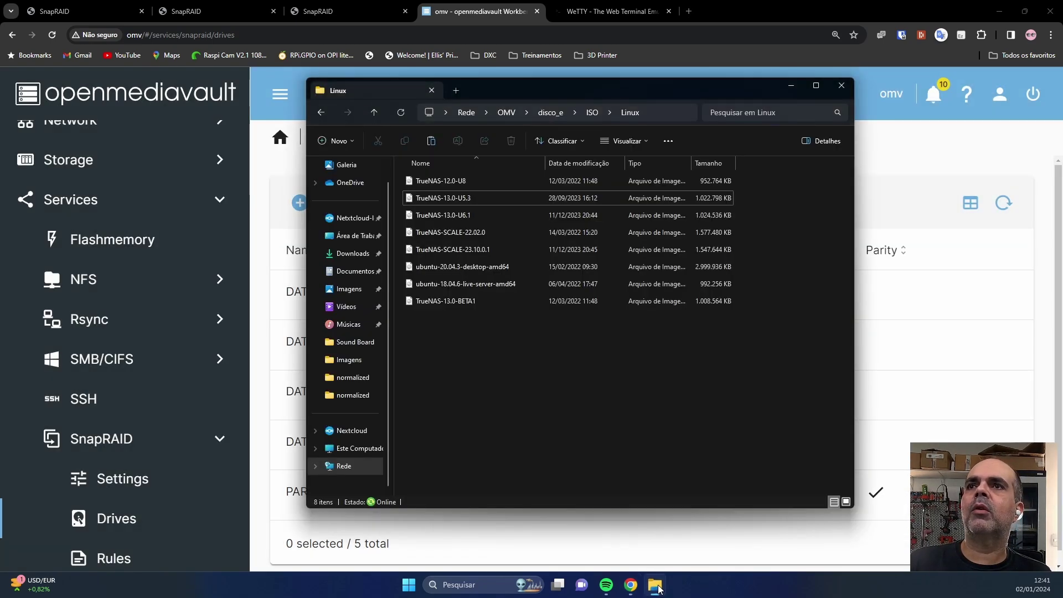
left_click(486, 301)
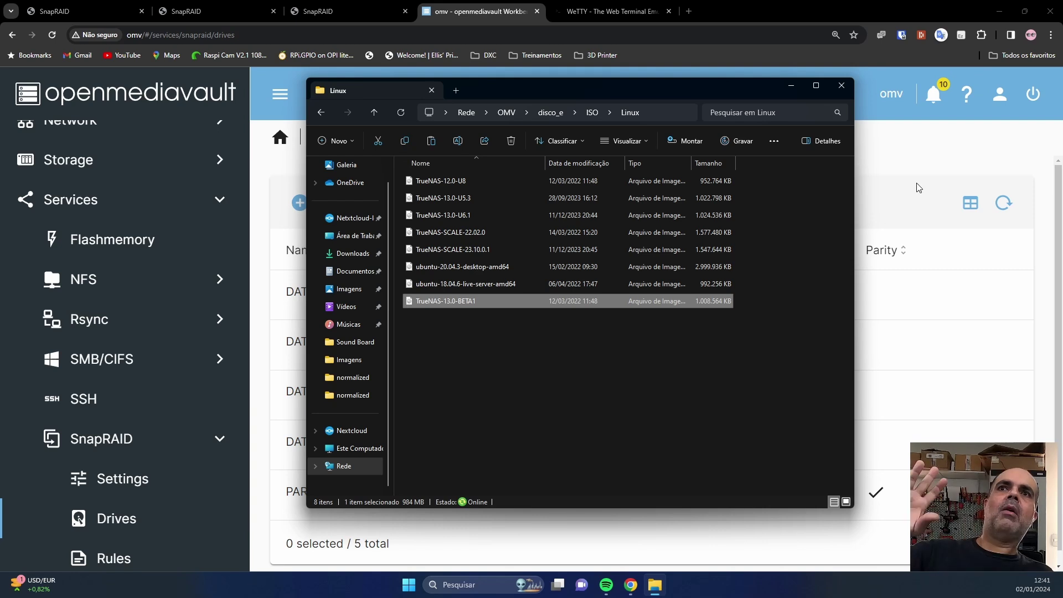
left_click(916, 166)
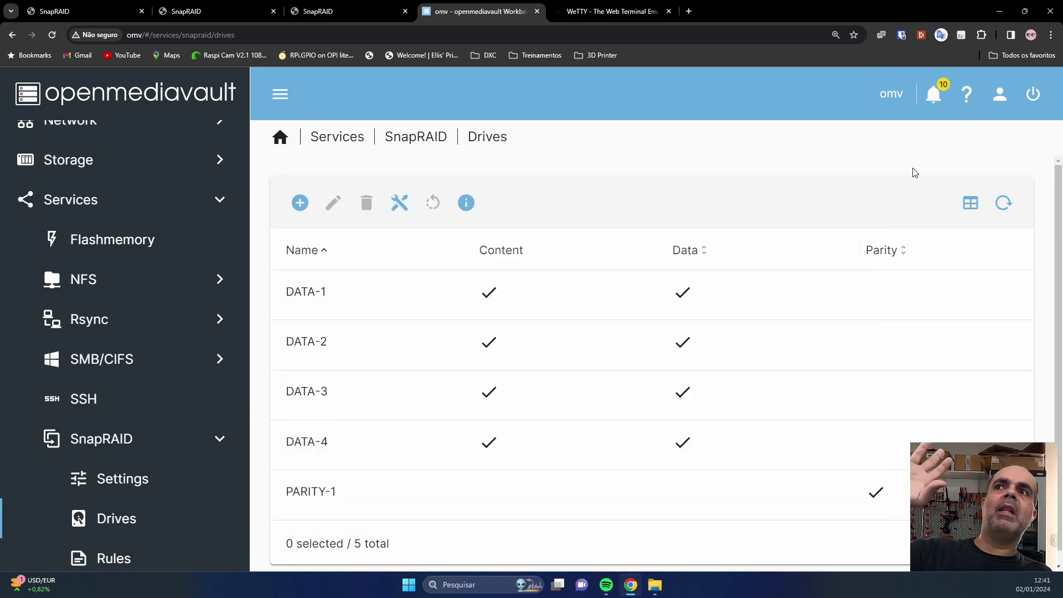
left_click(399, 203)
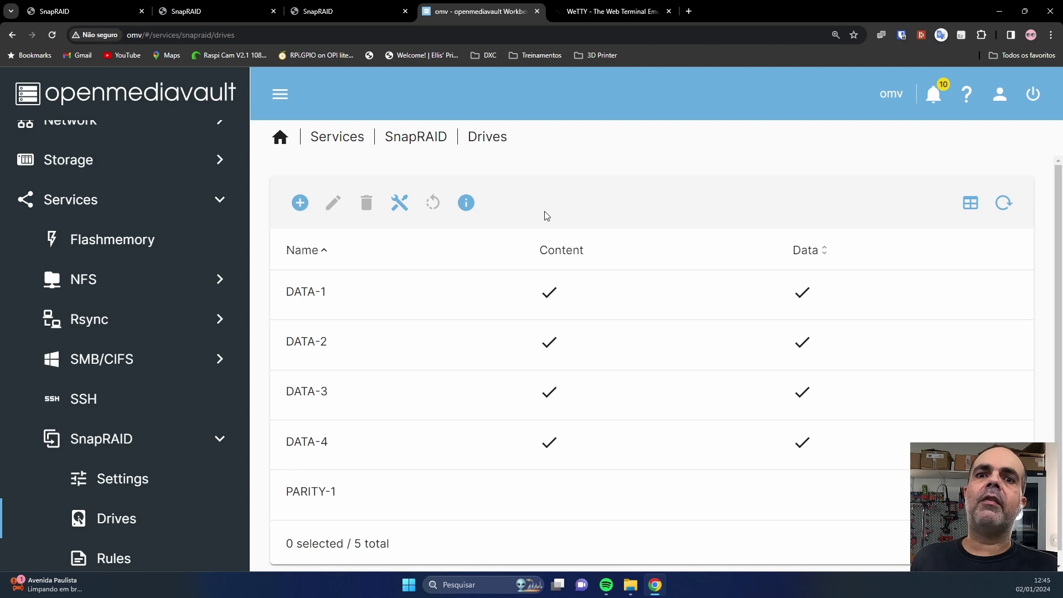
- Open the crontab.guru website in a new browser tab
left_click(689, 12)
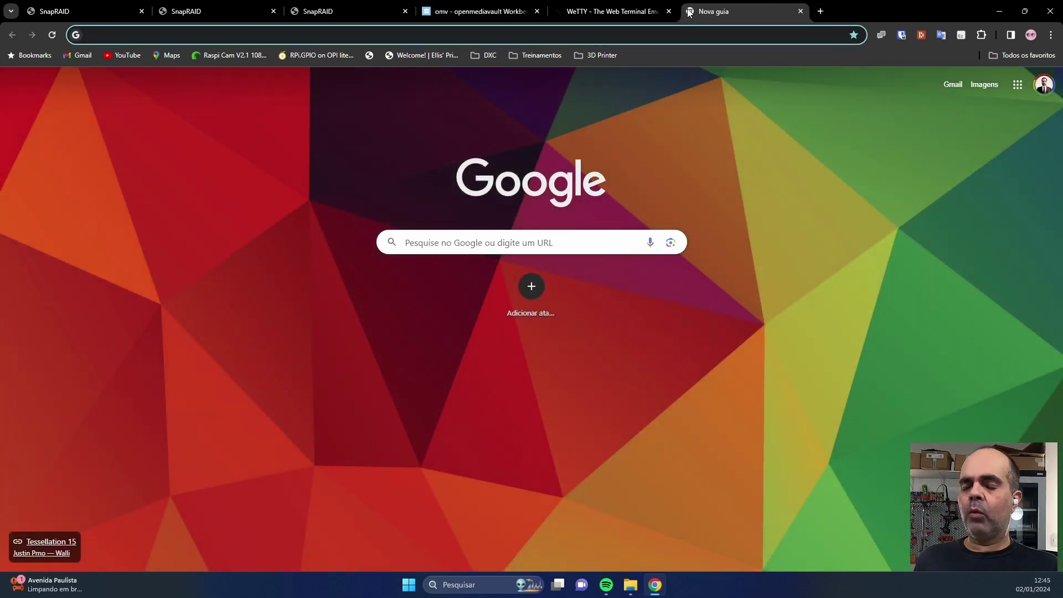
type("cronta")
key("Return")
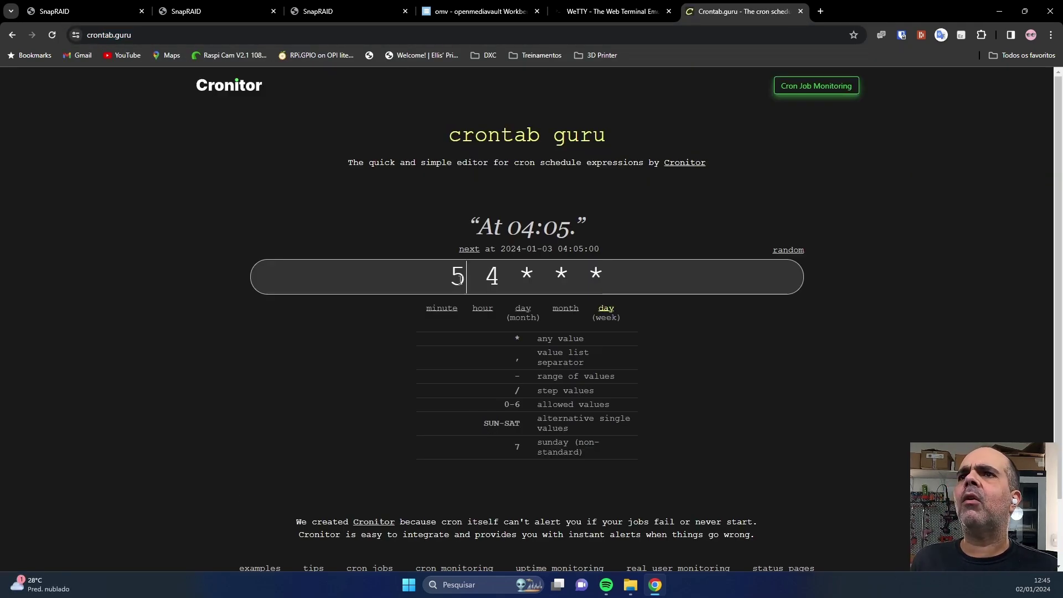
- Change the cron expression's minute field to * and its hour field to 0/2
left_click(462, 280)
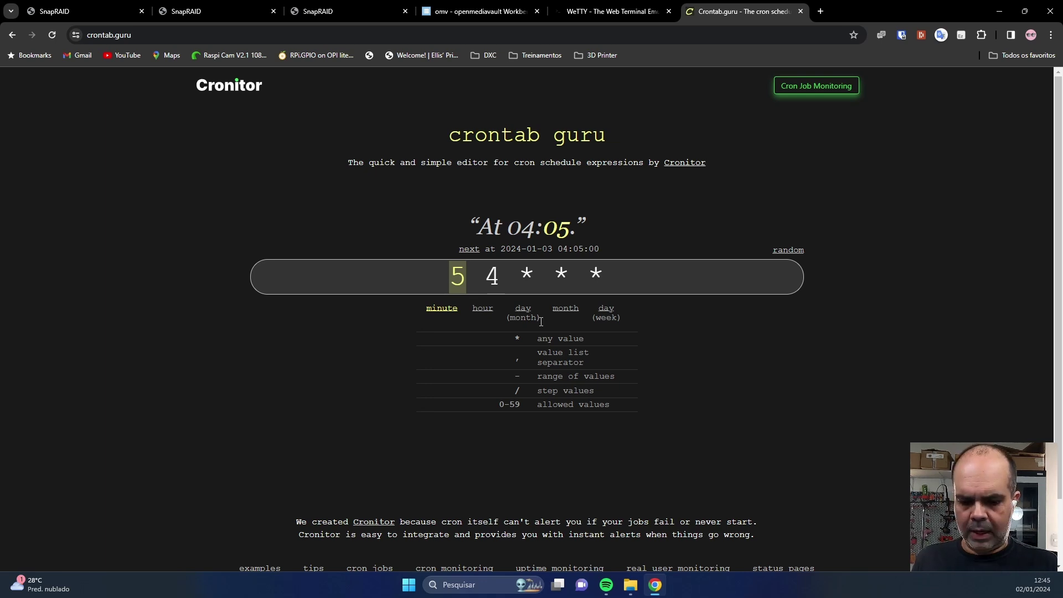
key("BackSpace")
type("0")
key("BackSpace")
type("*")
key("Right")
key("Right")
key("BackSpace")
type("0/2")
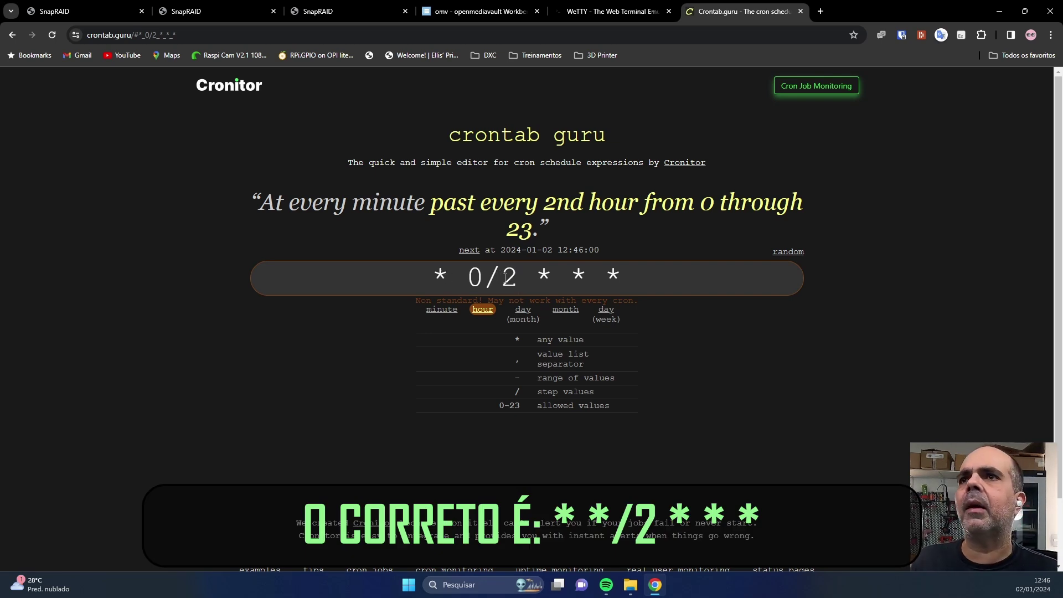
- Change the hour field to 0/12 and select the whole cron expression
left_click_drag(501, 276, 509, 278)
type("1")
type("12")
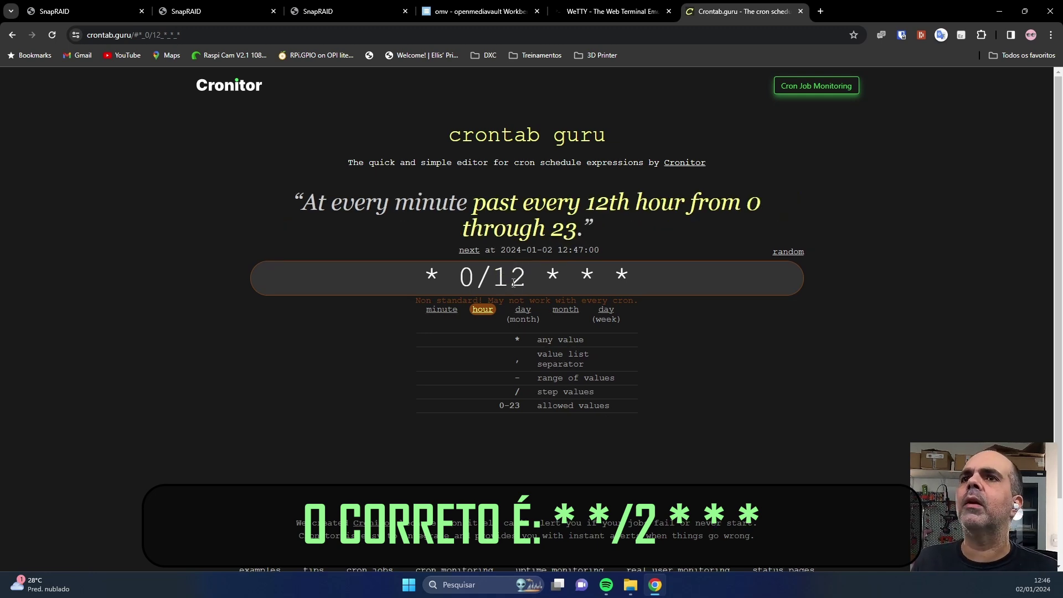
left_click_drag(423, 276, 648, 268)
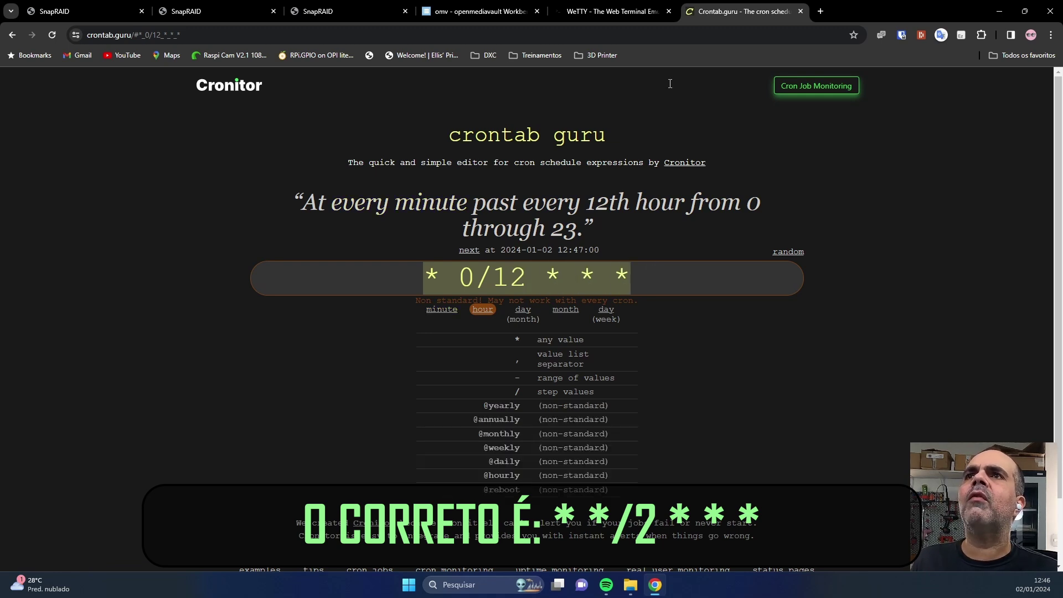
- Switch to the WeTTY terminal, clear the screen and run crontab -e
left_click(606, 12)
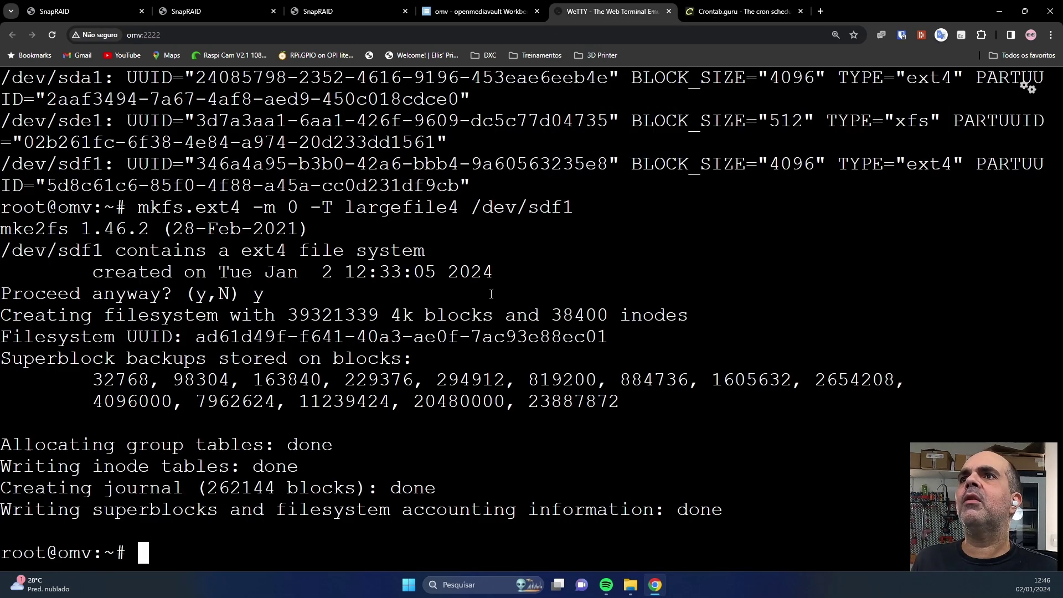
key("ctrl+l")
type("crontab")
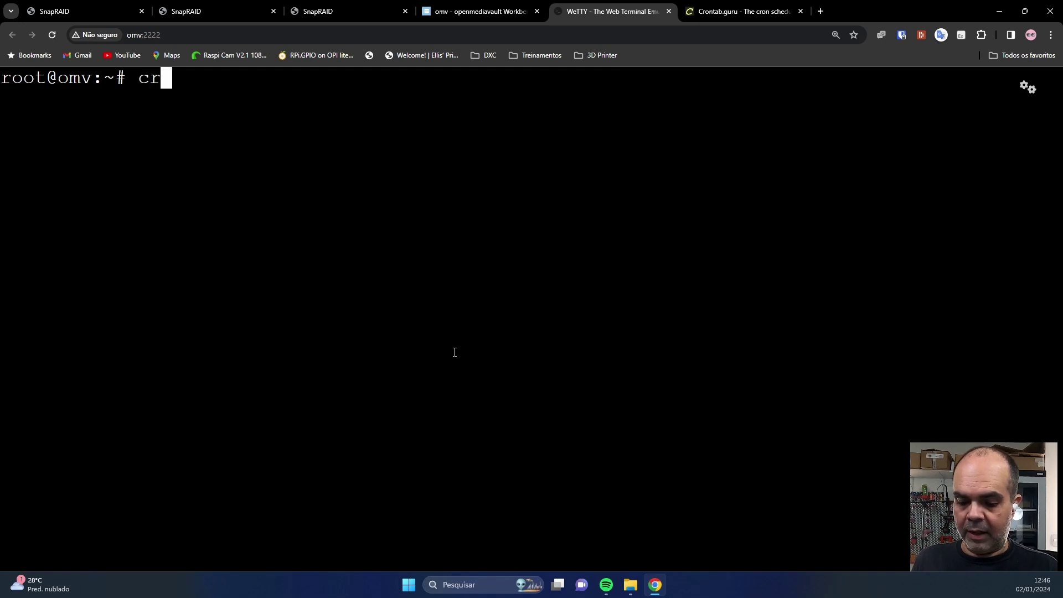
type(" -e")
key("Return")
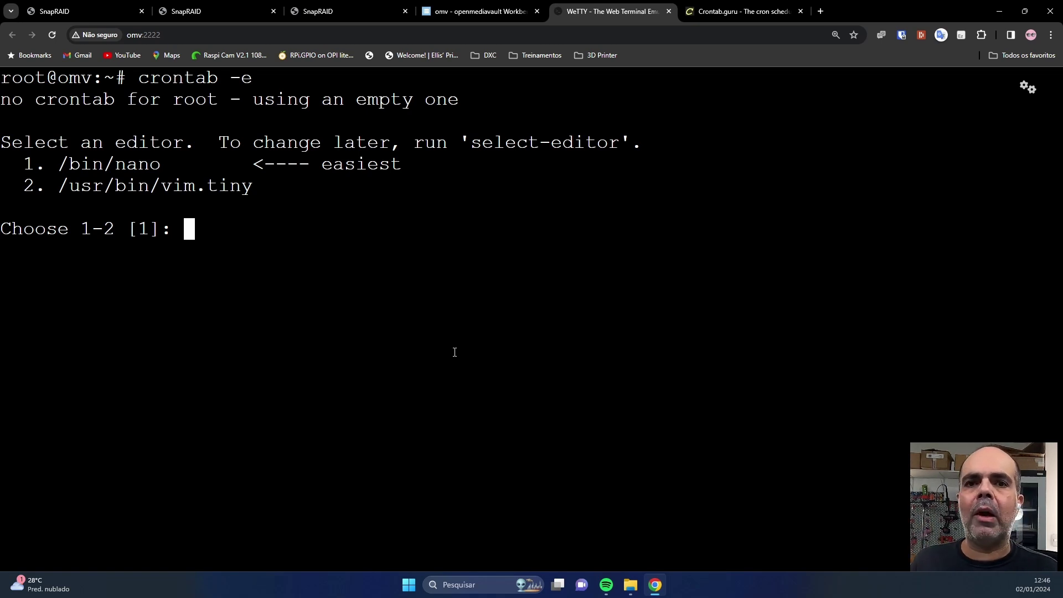
- Choose option 1, /bin/nano, as the editor and go to the empty line at the end of the crontab
type("1")
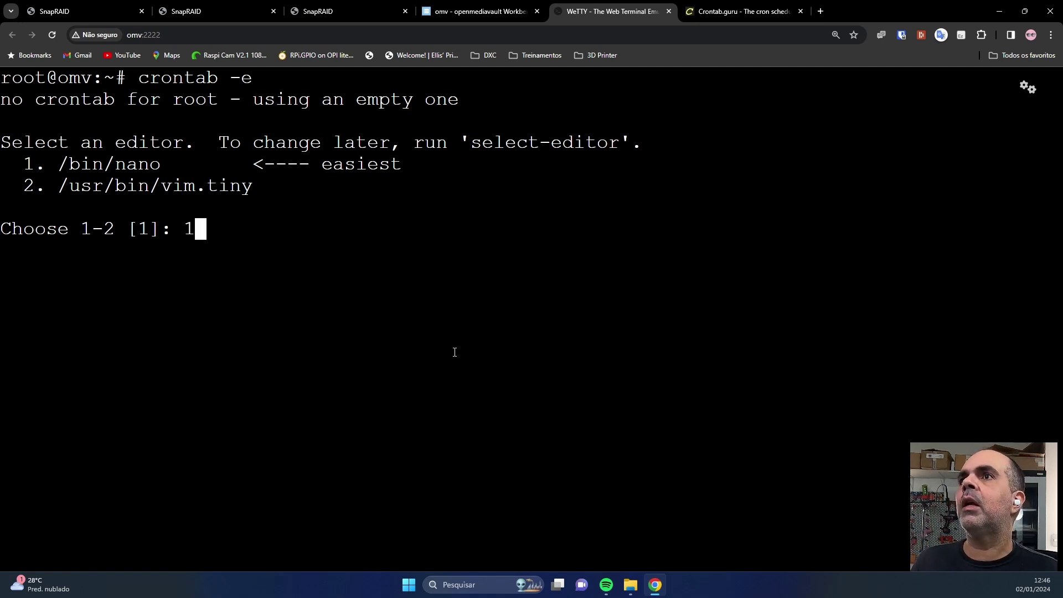
key("Return")
key("Down")
key("Down")
key("Down")
key("Down")
key("Down")
key("Down")
key("Down")
key("Down")
key("Down")
key("Down")
key("Down")
key("Down")
key("Down")
key("Down")
key("Down")
key("Down")
key("Down")
key("Down")
key("Down")
key("Down")
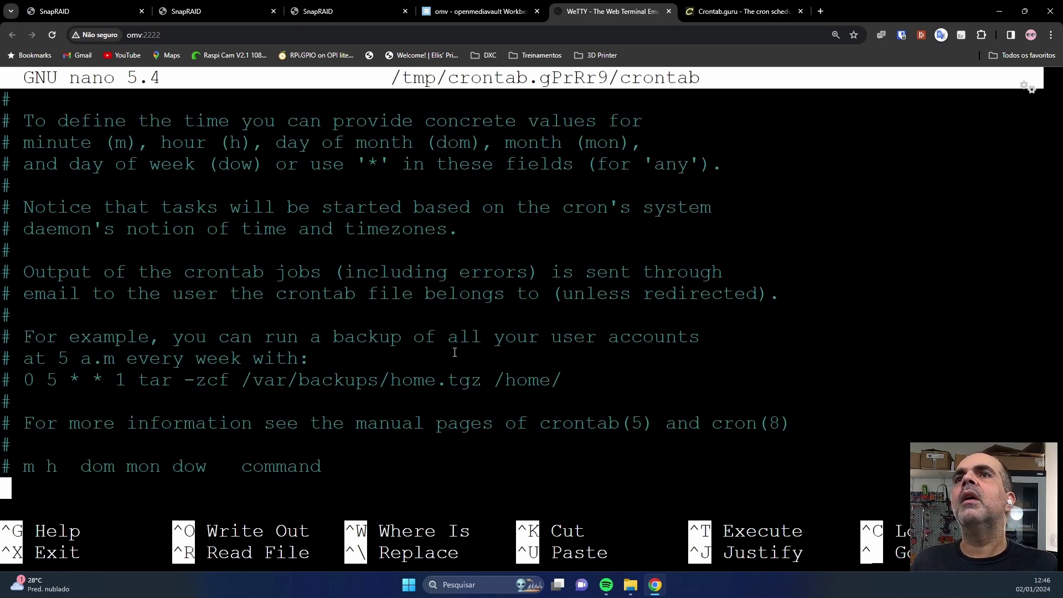
- Copy the expression * 0/12 * * * from crontab.guru and paste it on the last line of the crontab in WeTTY
left_click(771, 12)
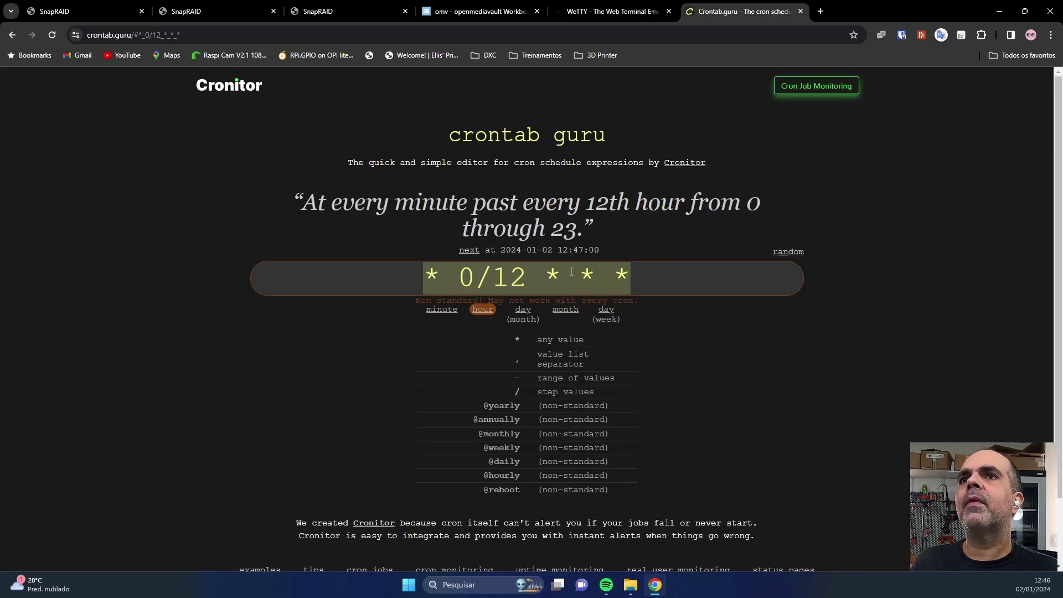
right_click(590, 276)
left_click(616, 336)
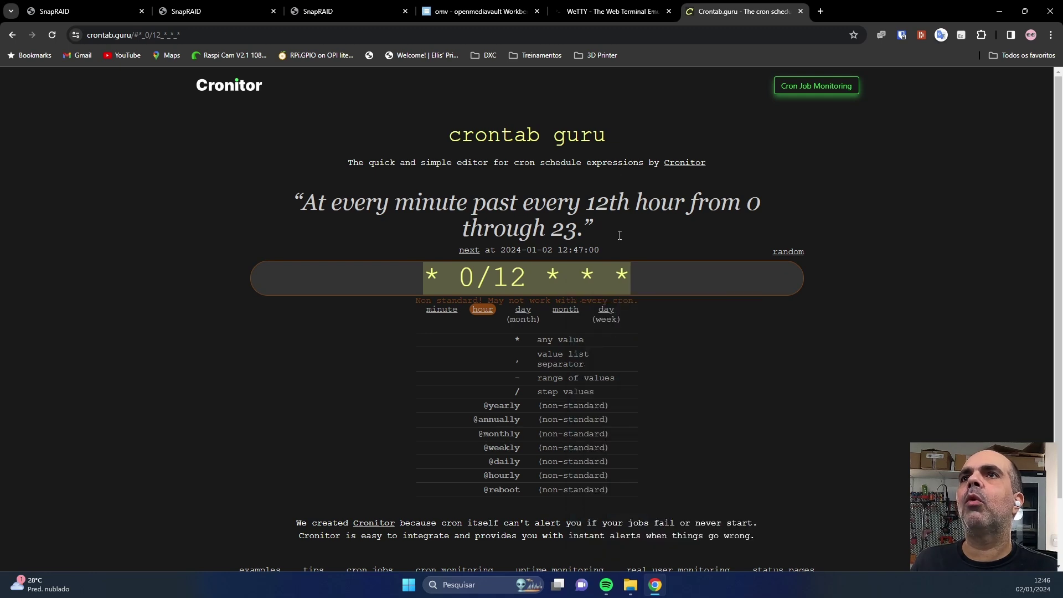
left_click(585, 13)
right_click(450, 284)
left_click(554, 392)
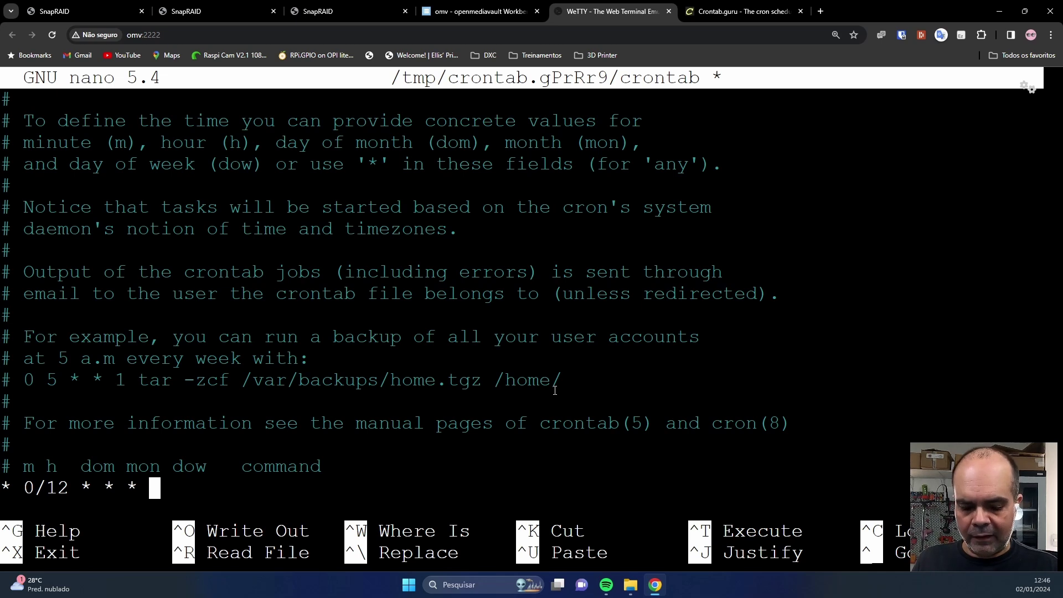
- Append the command /bin/snapraid sync -h after the schedule on the last line of the crontab
type("/")
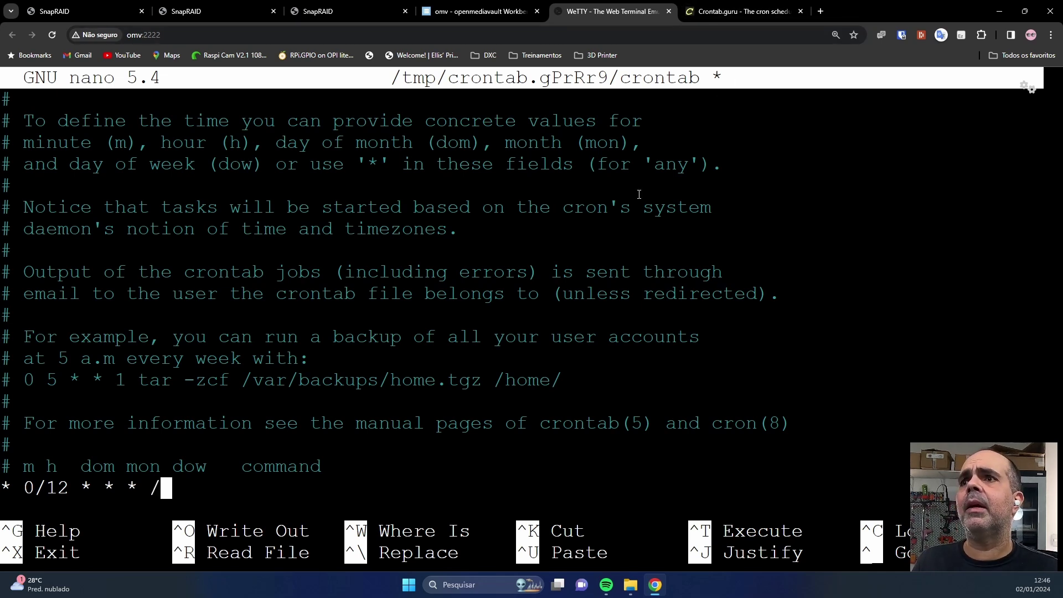
type("bi")
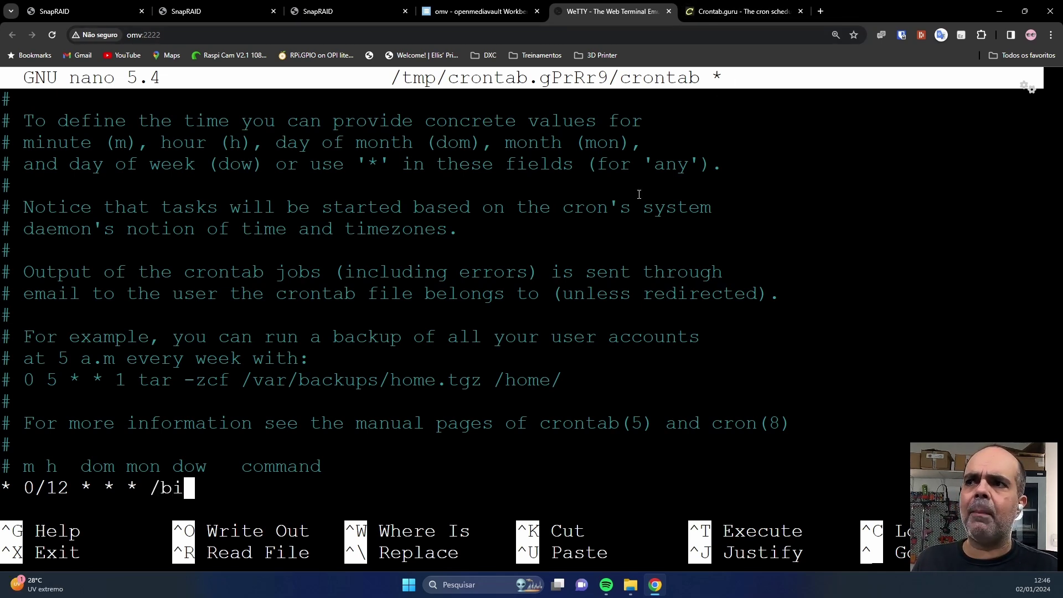
type("n/sna")
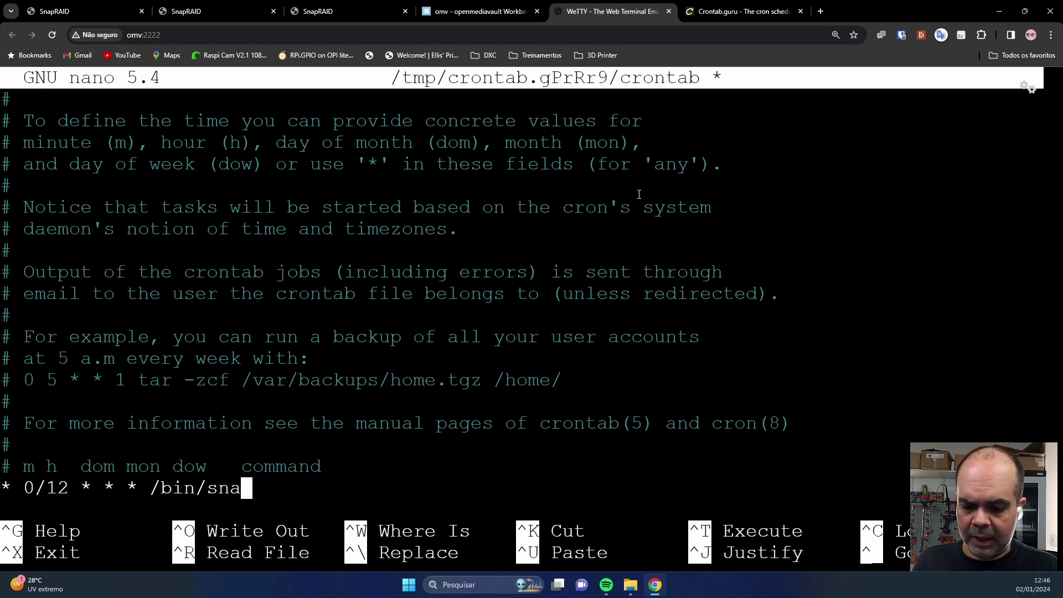
type("prai")
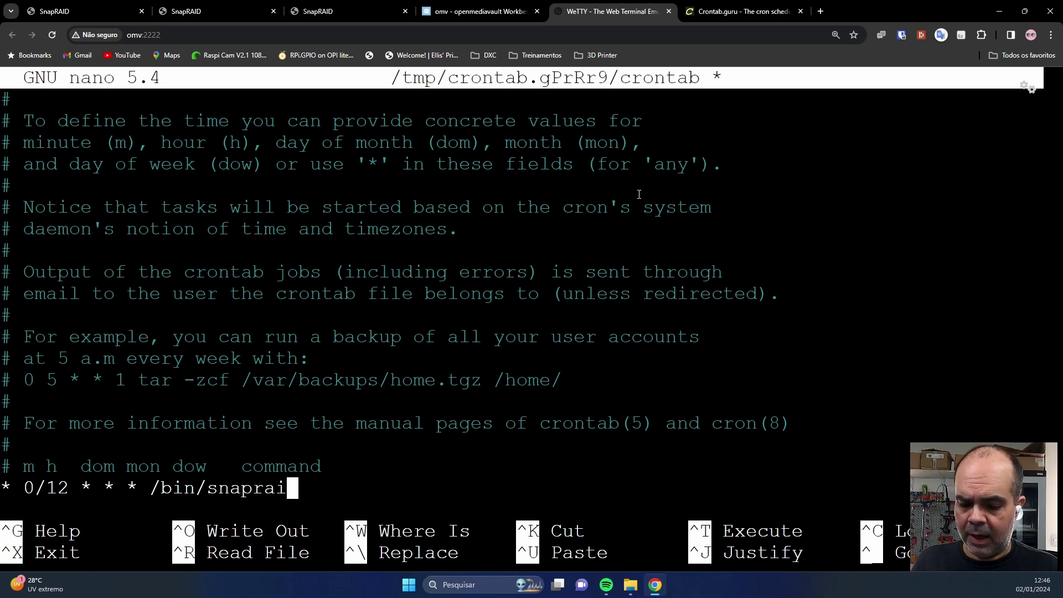
type("d sync -h")
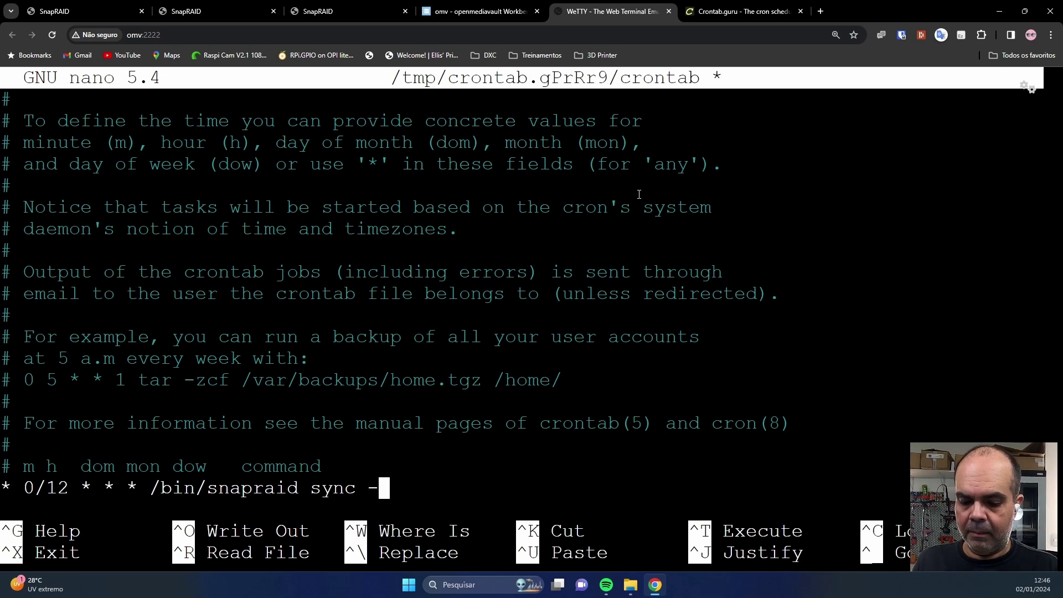
- Go over the cron line, return to its end and add a line break after the command
key("Left")
key("Left")
key("Left")
key("Left")
key("Left")
key("Left")
key("Left")
key("Left")
key("Left")
key("Left")
key("Left")
key("Left")
key("Left")
key("Left")
key("Left")
key("Left")
key("Left")
key("Left")
key("Left")
key("Left")
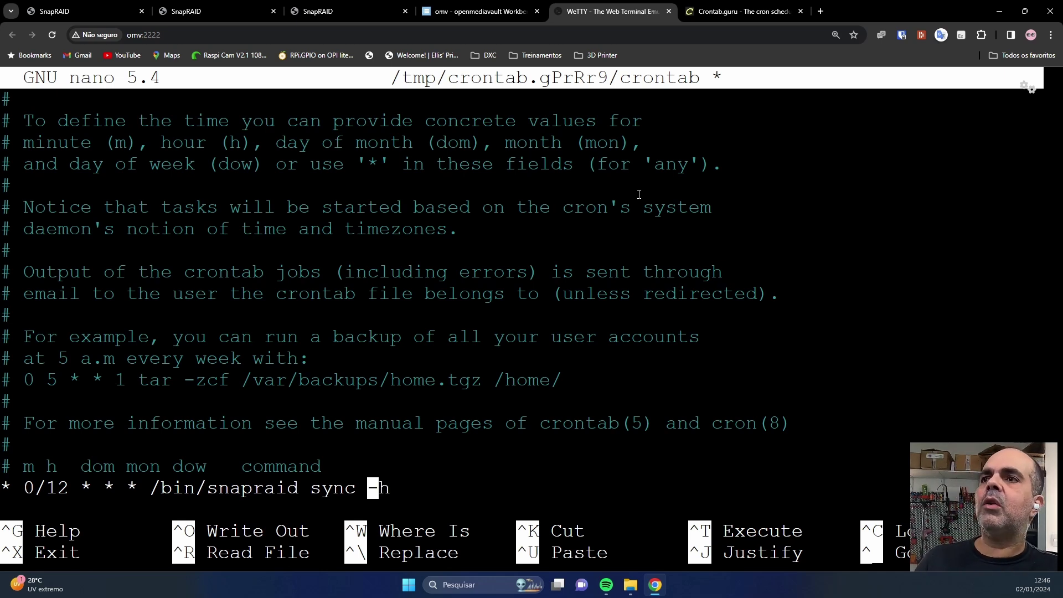
key("Right")
key("Right")
key("Right")
key("Right")
key("Right")
key("Right")
key("Right")
key("Right")
key("Right")
key("Right")
key("Right")
key("Right")
key("Right")
key("Right")
key("Right")
key("Right")
key("Right")
key("Right")
key("Right")
key("Right")
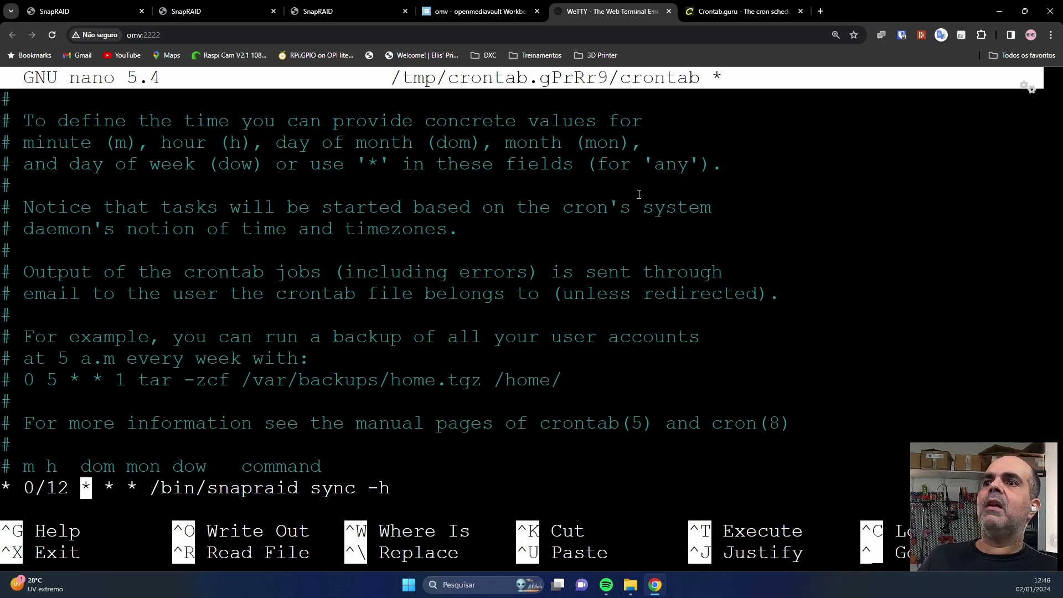
key("Return")
- Change the hour field of the snapraid cron line to 0/2, then save the crontab and exit nano
key("Up")
key("ctrl+Left")
key("ctrl+Left")
key("ctrl+Left")
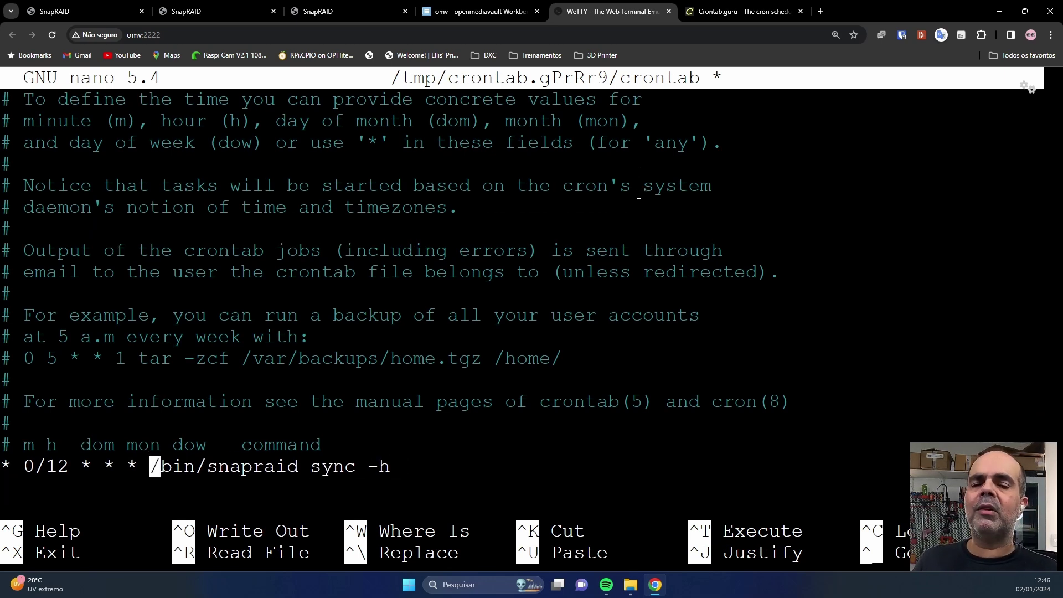
key("Left")
key("Left")
key("Left")
key("Left")
key("Left")
key("Left")
key("Left")
key("Left")
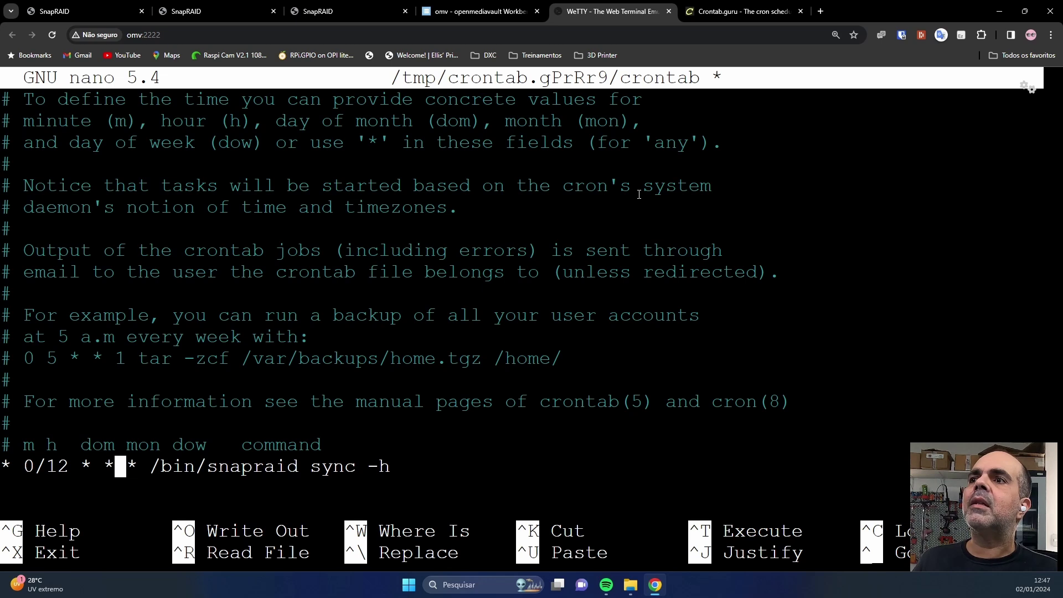
key("BackSpace")
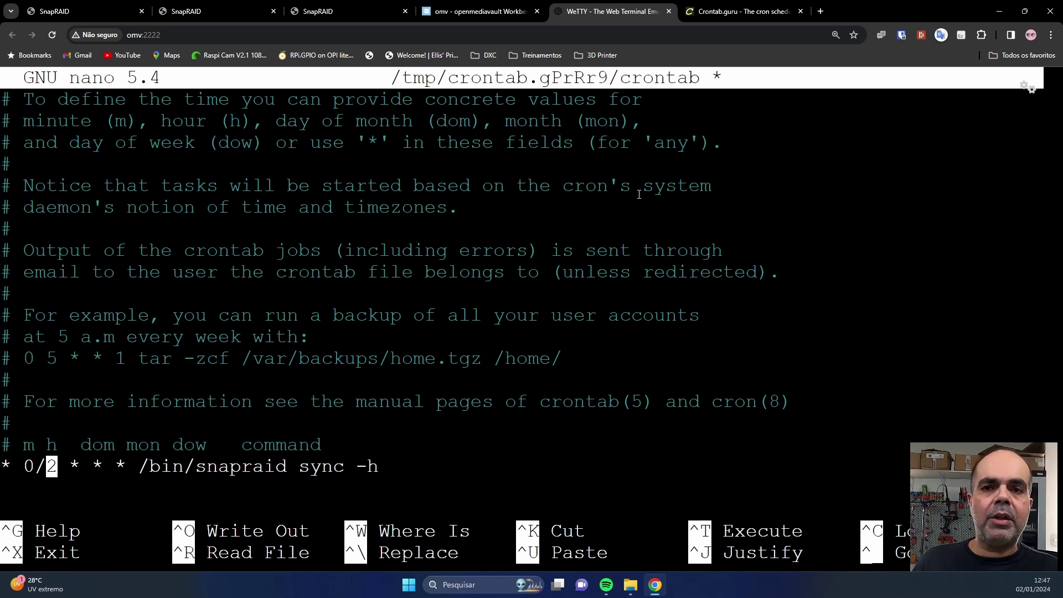
key("ctrl+x")
key("y")
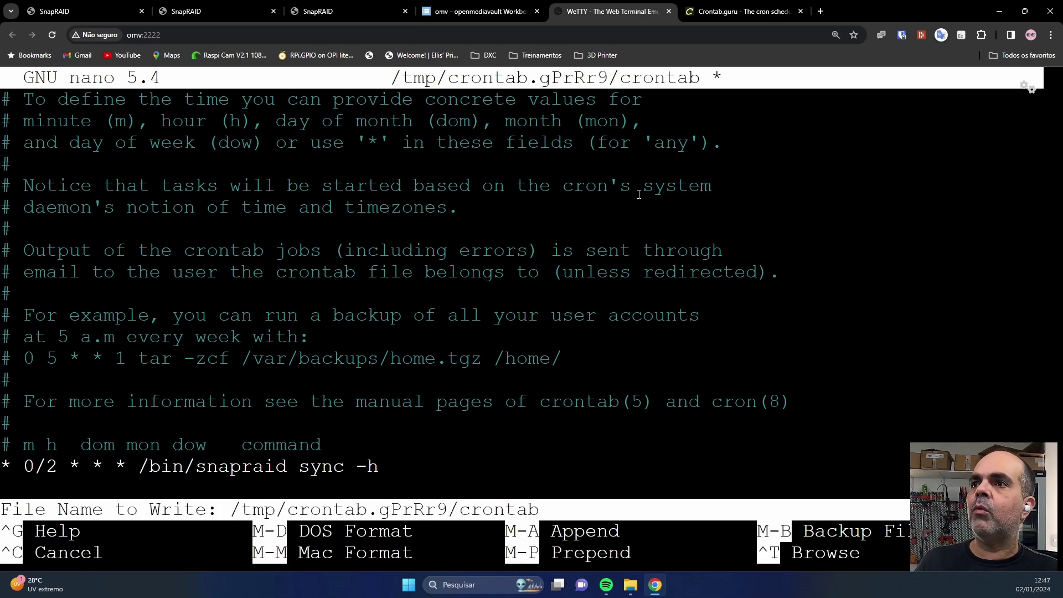
key("Return")
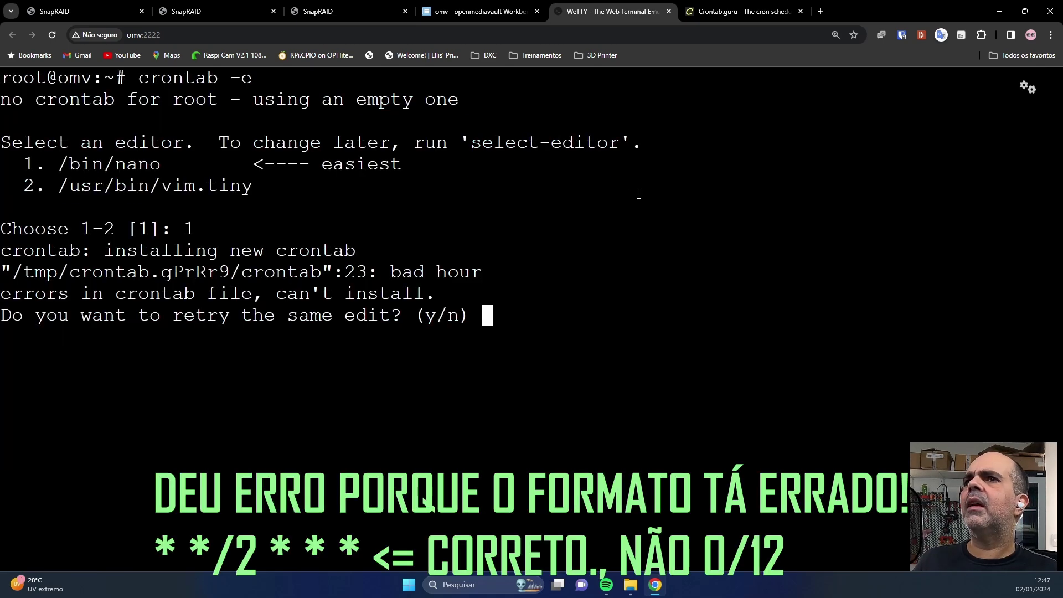
- Retry the rejected crontab edit in WeTTY after checking the expression on crontab.guru
type("y")
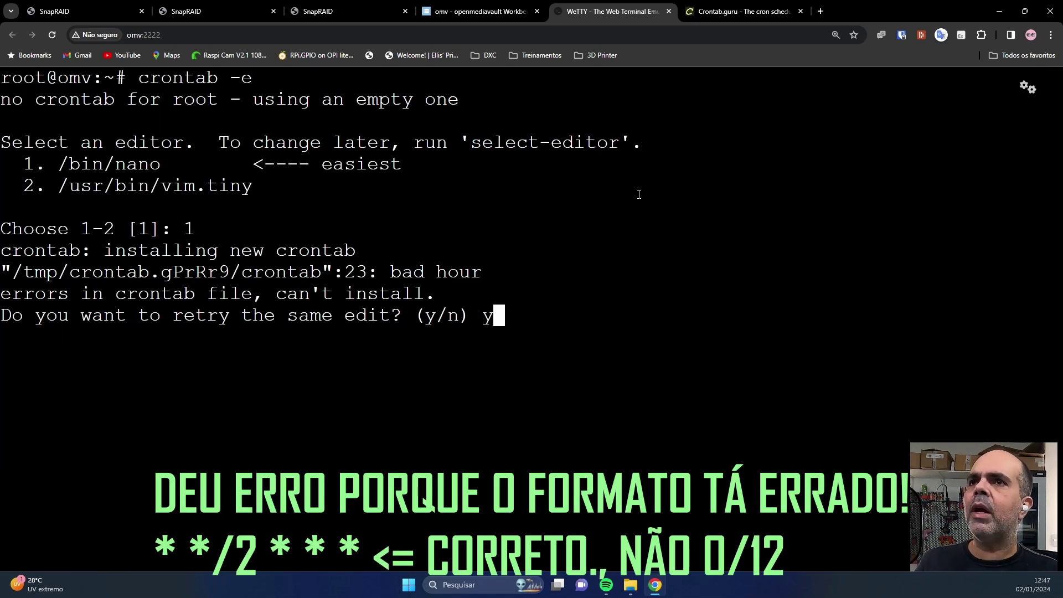
key("Return")
left_click(741, 12)
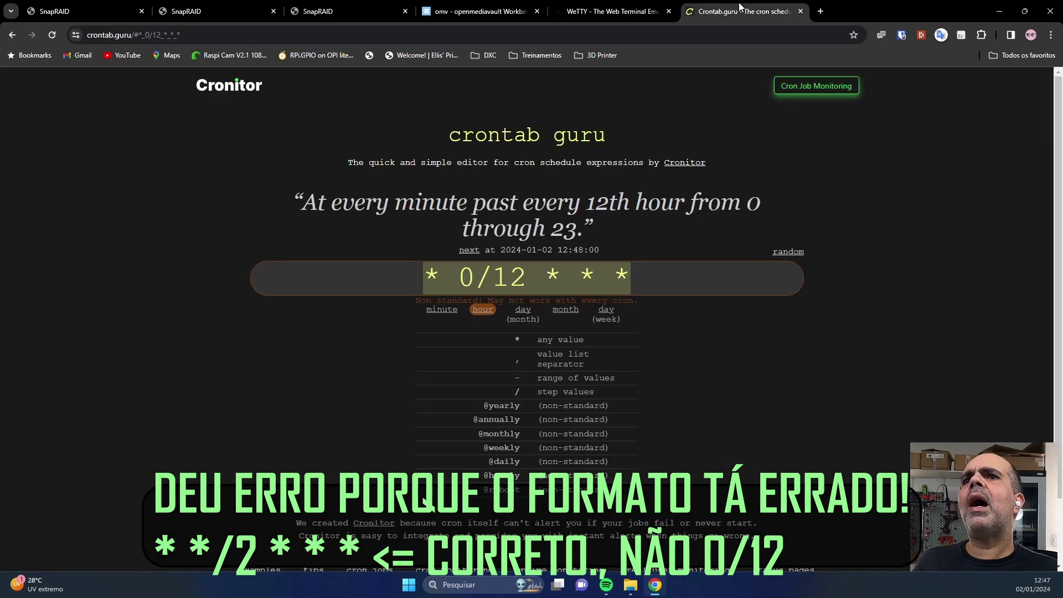
left_click(630, 6)
key("ctrl+x")
type("y")
key("Return")
- Set the hour field of the snapraid cron line to 0, then save the crontab and exit nano
key("Down")
key("Down")
key("Down")
key("Down")
key("Down")
key("Down")
key("Down")
key("Down")
key("Down")
key("Down")
key("Down")
key("Down")
key("Down")
key("Down")
key("Down")
key("Down")
key("Down")
key("Down")
key("Down")
key("Down")
key("Right")
key("Right")
key("Right")
key("Right")
key("Right")
key("Right")
key("BackSpace")
key("BackSpace")
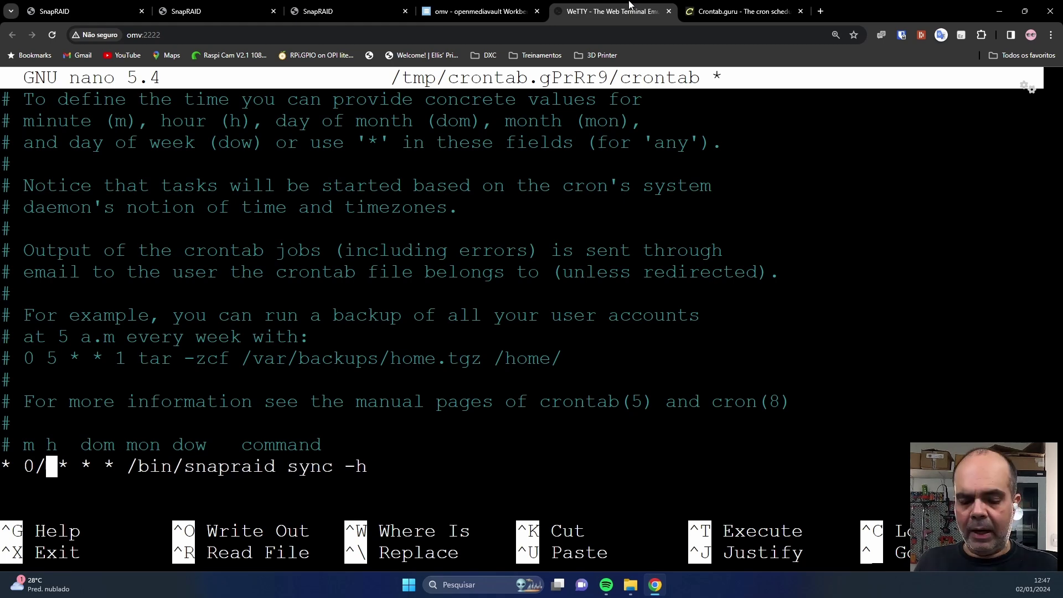
key("BackSpace")
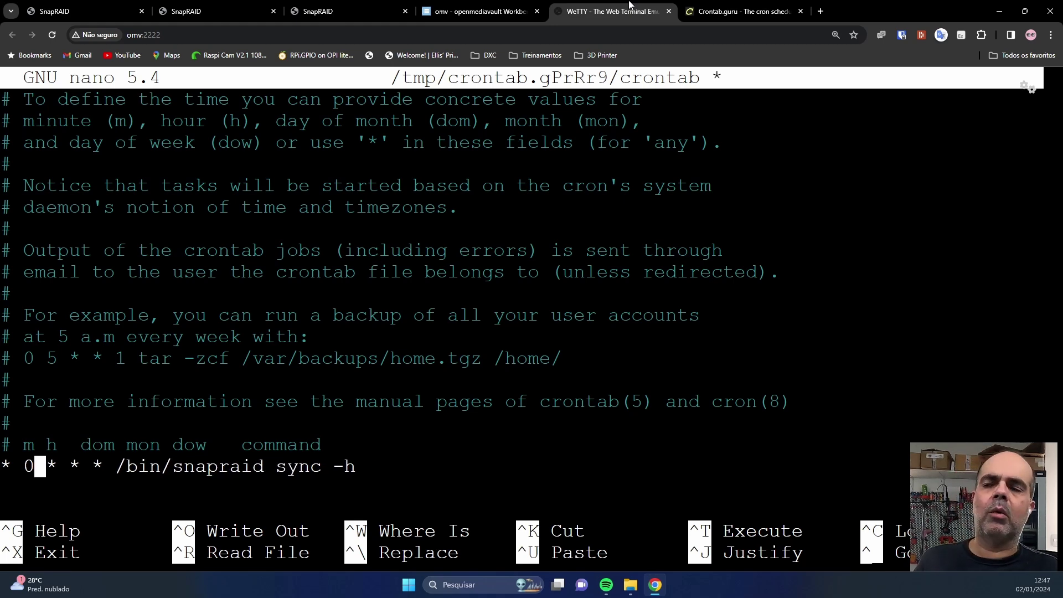
key("ctrl+x")
key("y")
key("Return")
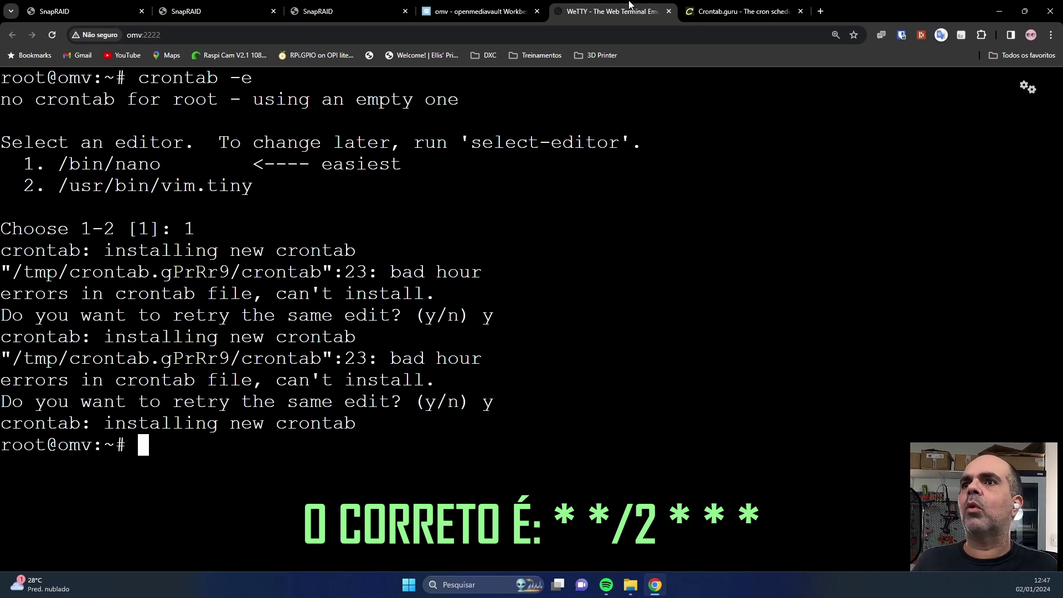
- List the installed crontab with crontab -l and check the snapraid sync command on its last line
type("crontab -")
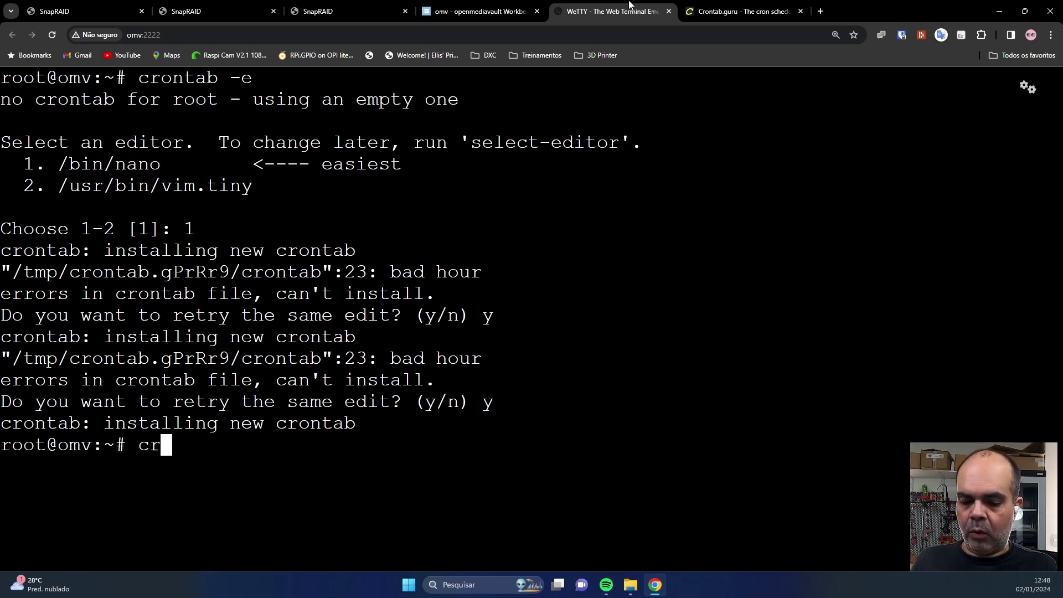
type("l")
key("Return")
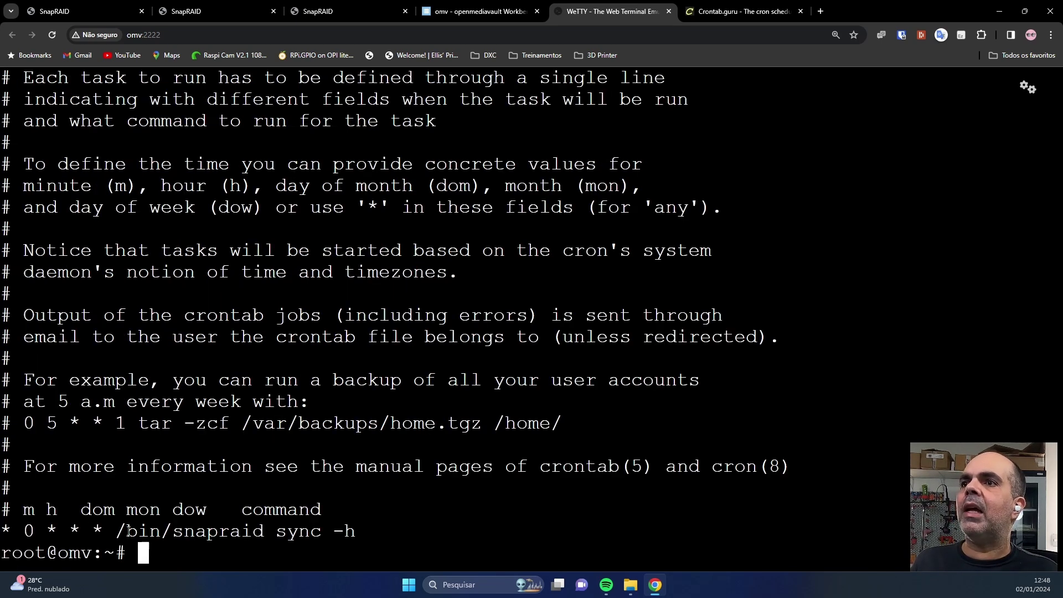
left_click_drag(117, 530, 344, 531)
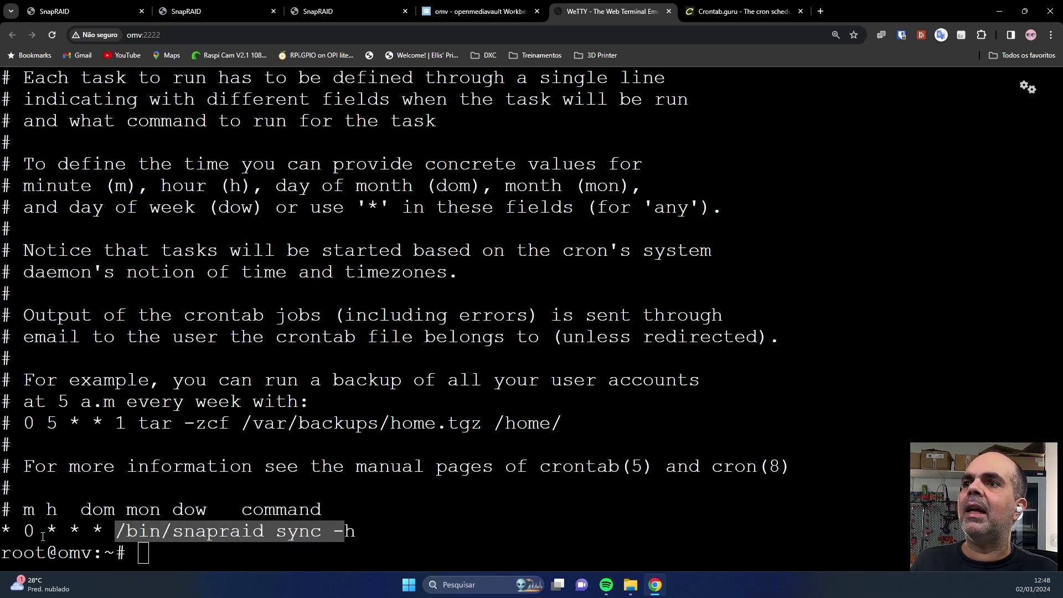
left_click(432, 532)
type("/bin/snapraid")
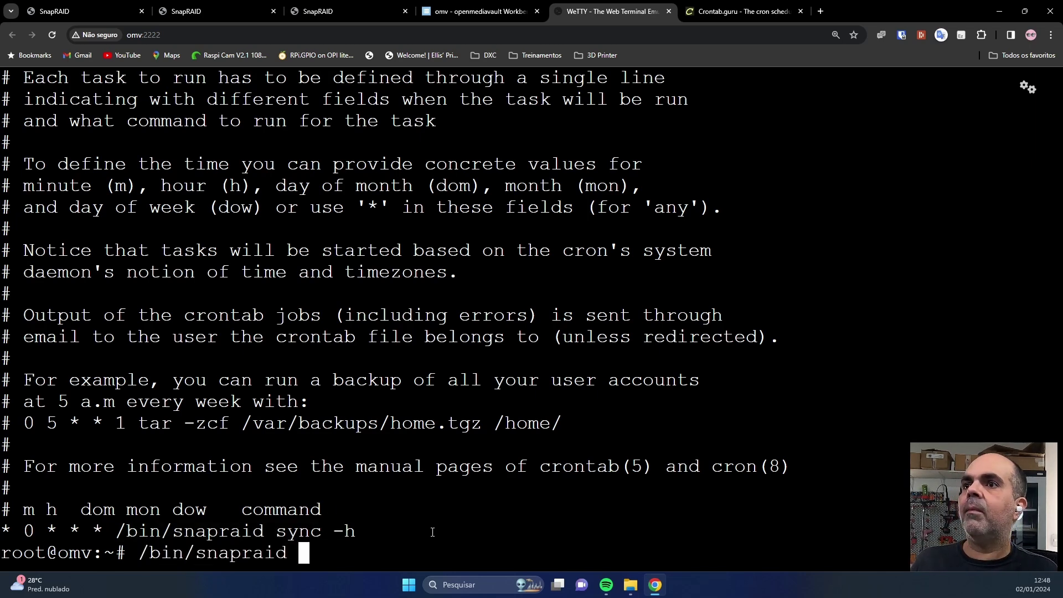
key("BackSpace")
key("BackSpace")
key("BackSpace")
key("BackSpace")
key("BackSpace")
key("BackSpace")
key("BackSpace")
key("BackSpace")
key("BackSpace")
key("BackSpace")
key("BackSpace")
key("BackSpace")
key("BackSpace")
key("BackSpace")
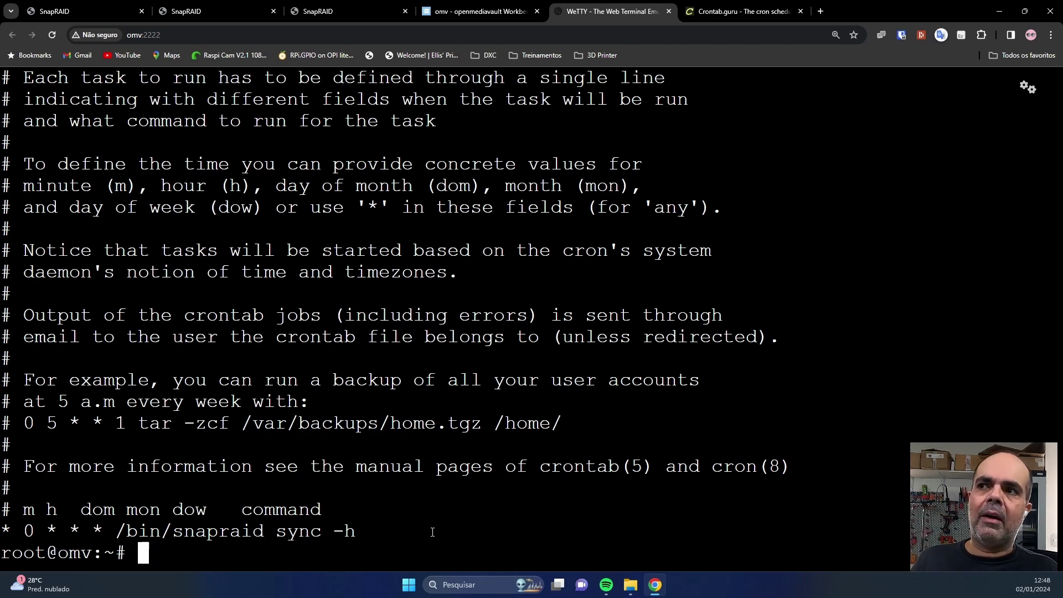
- Locate the SnapRAID executable with whereis snapraid and highlight its path in the output
type("wher")
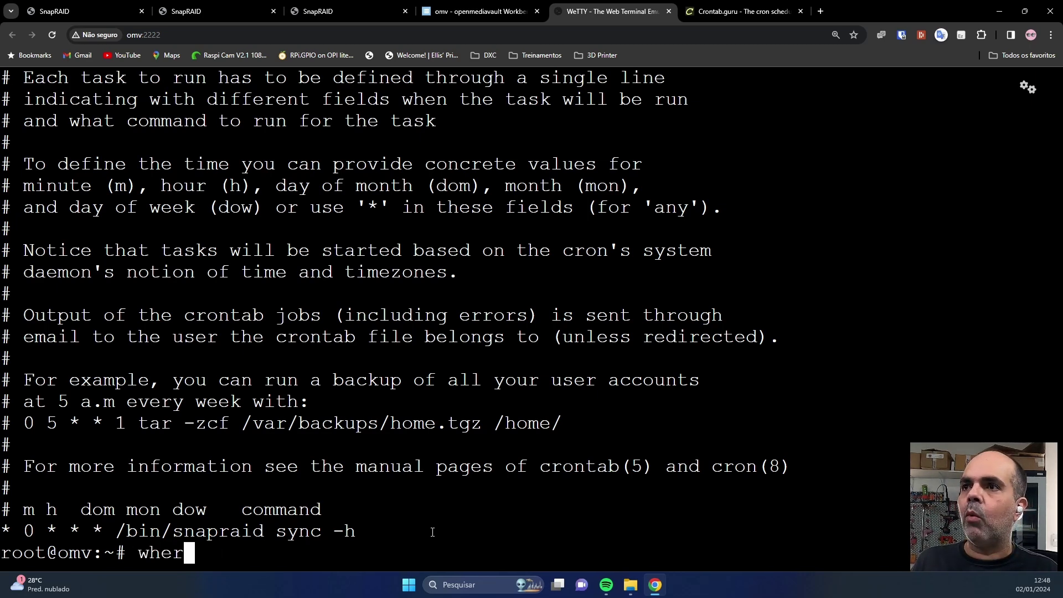
type("eis snapraid")
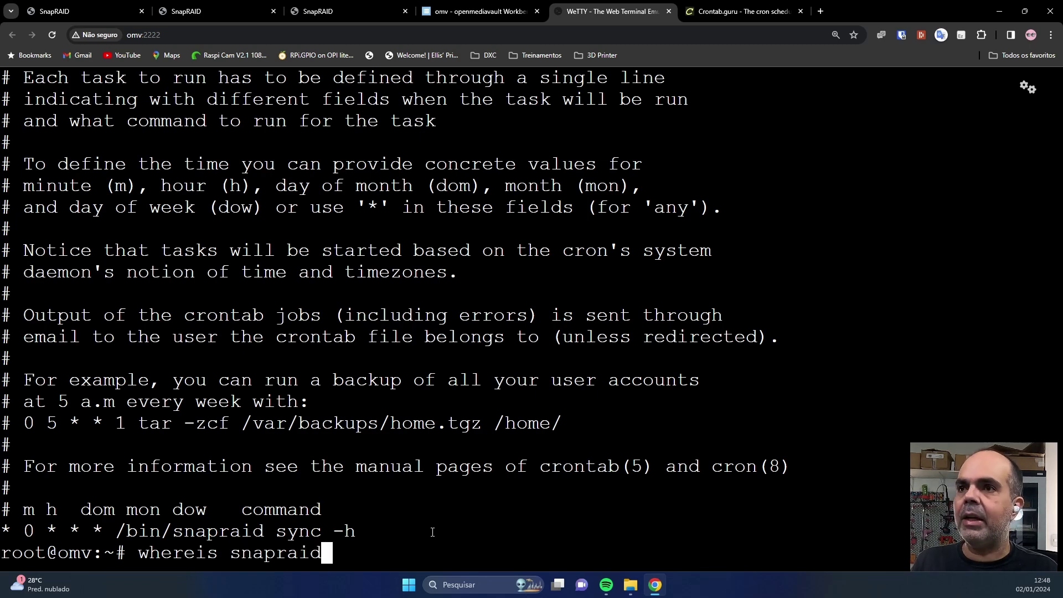
key("Return")
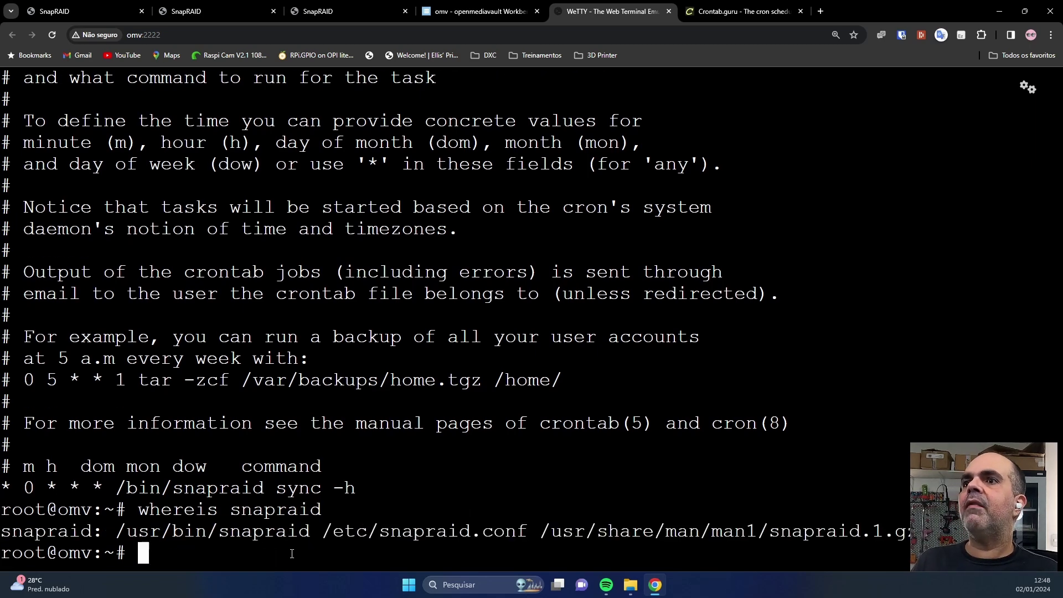
left_click_drag(119, 524, 310, 533)
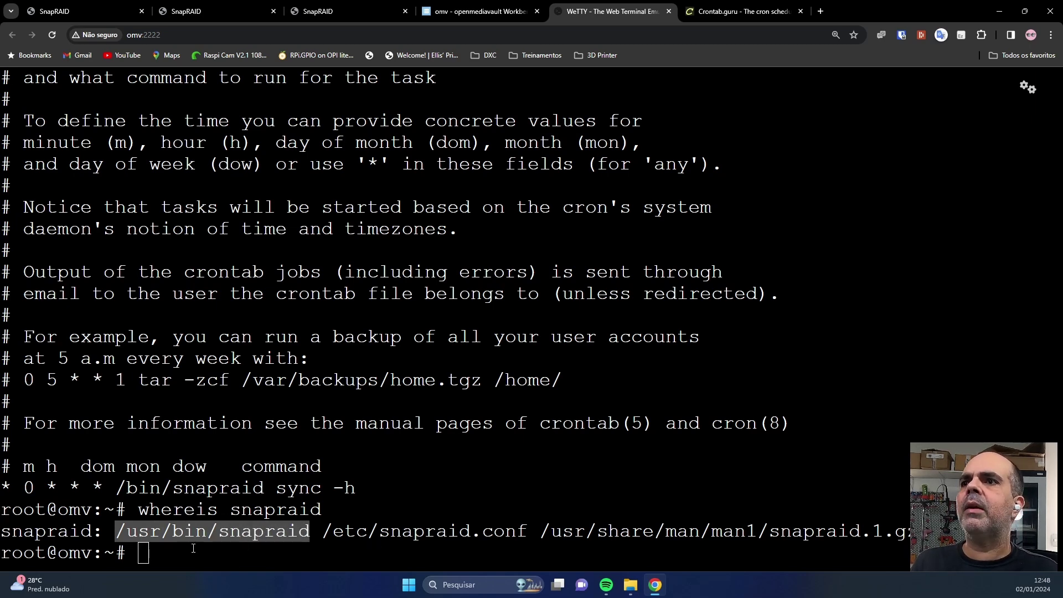
left_click(271, 547)
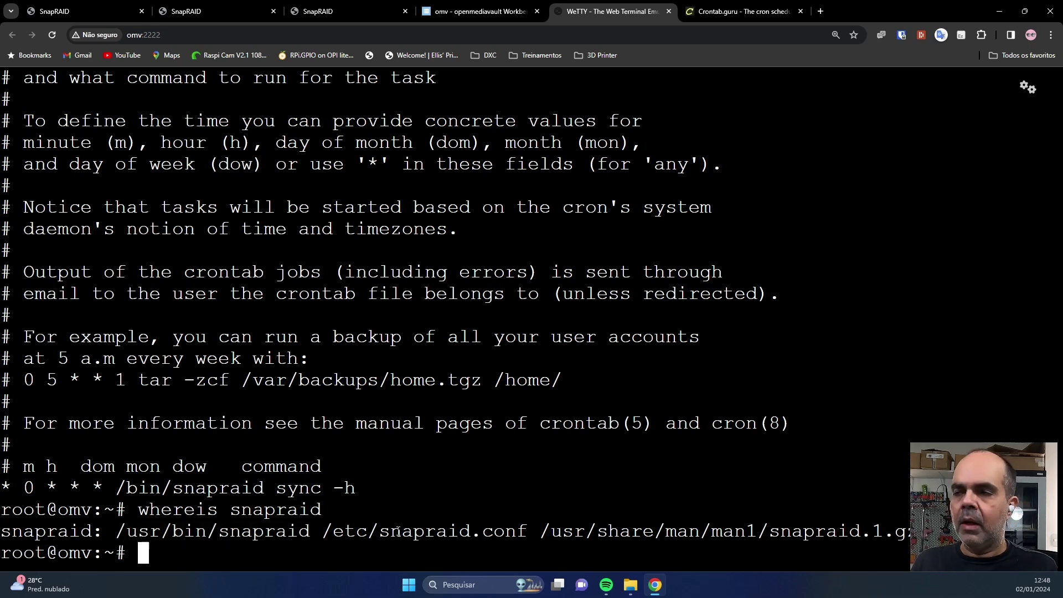
- Run /bin/snapraid sync -h manually to test the scheduled command
type("/bin")
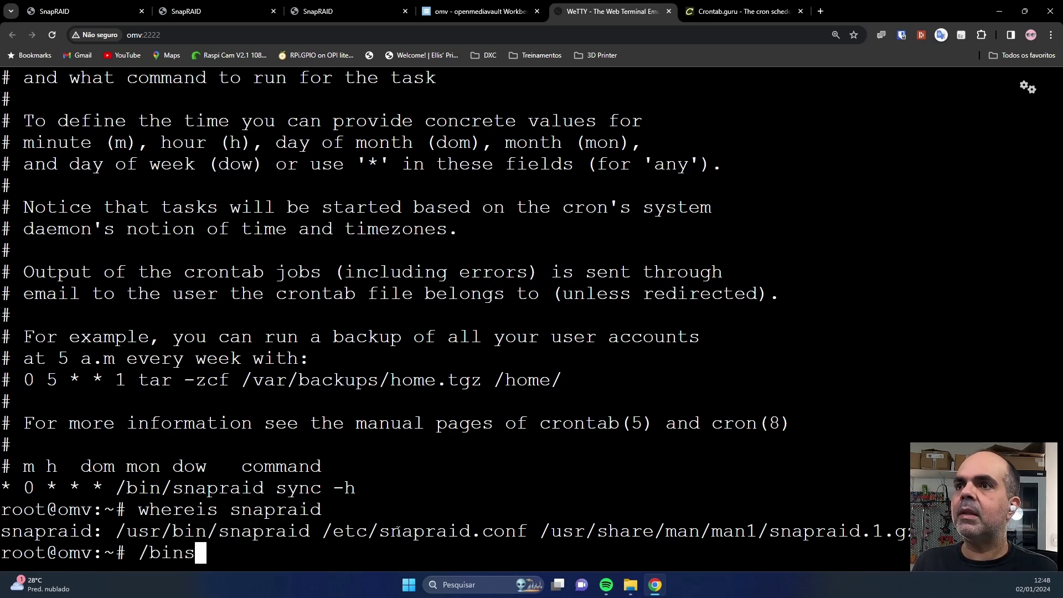
type("/snapraid sync -h")
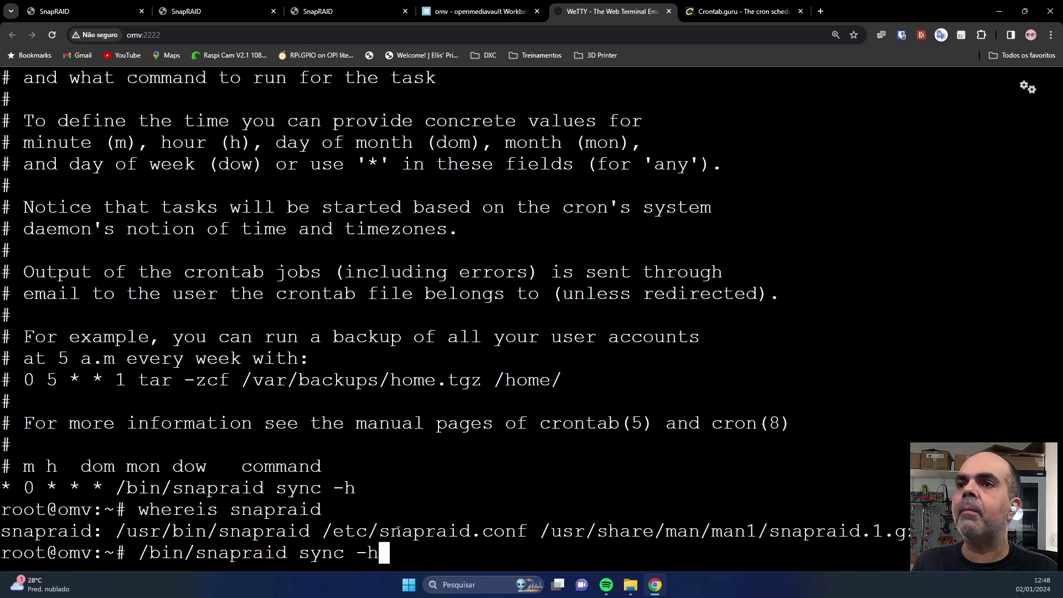
key("Return")
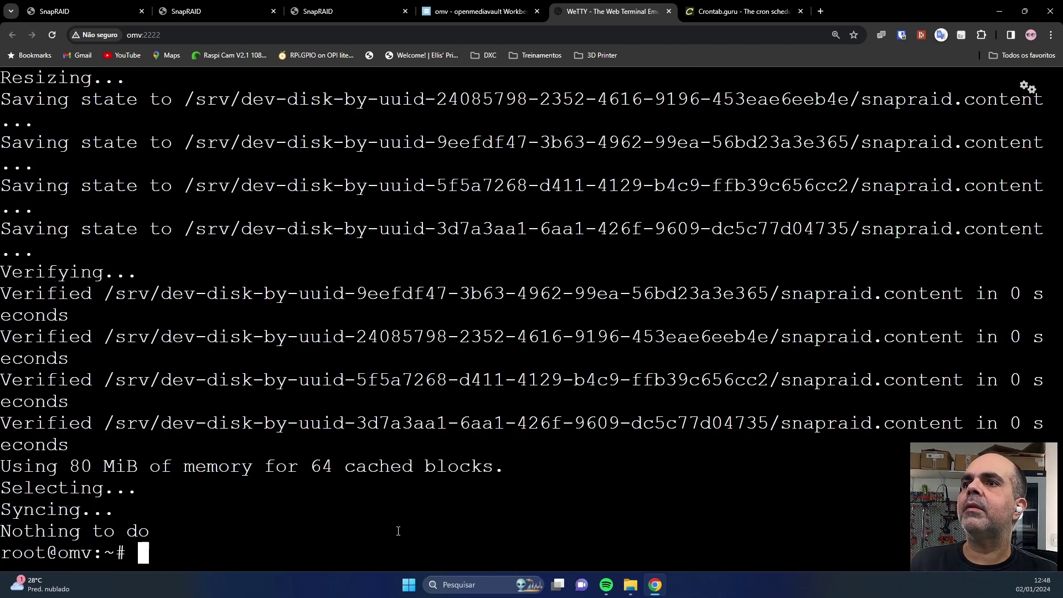
- List the crontab again and highlight the /bin path of the snapraid command
key("Up")
key("Up")
key("Return")
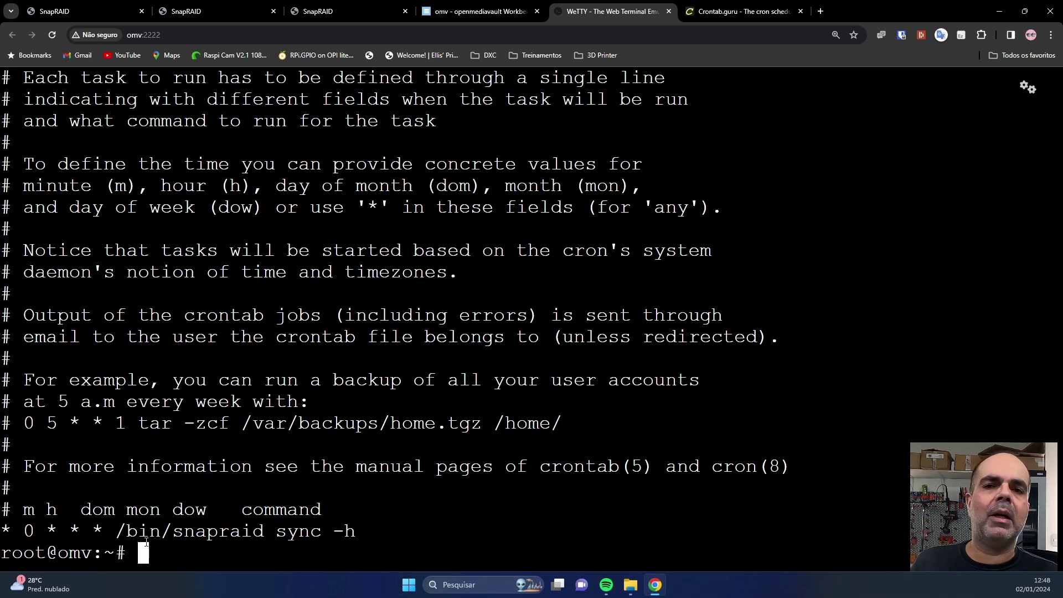
left_click_drag(116, 530, 196, 530)
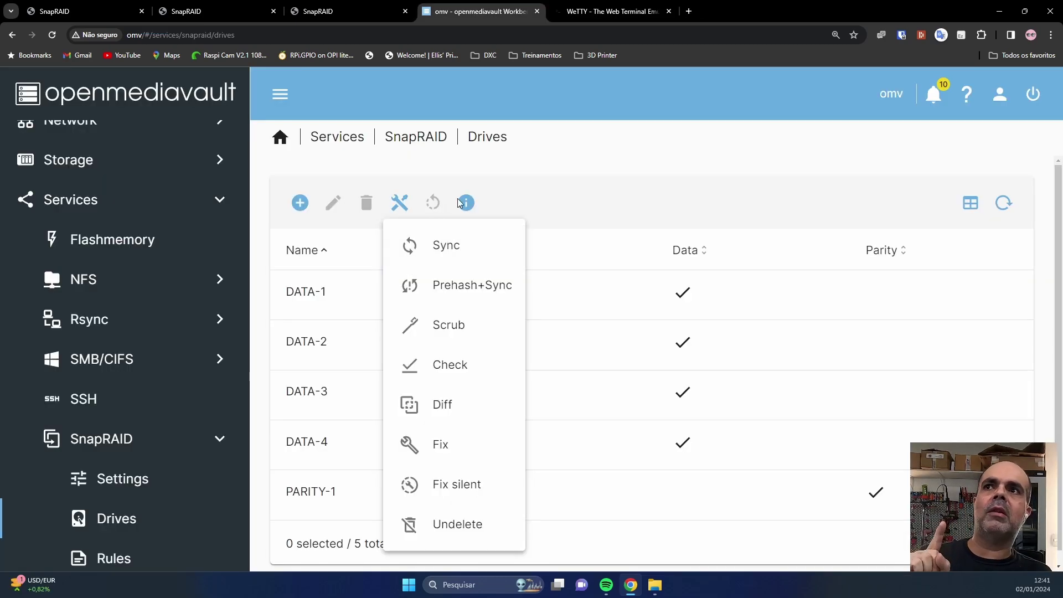
- Dismiss the SnapRAID tools list in openmediavault, switch to File Explorer and go to the OMV network location
left_click(555, 510)
left_click(655, 585)
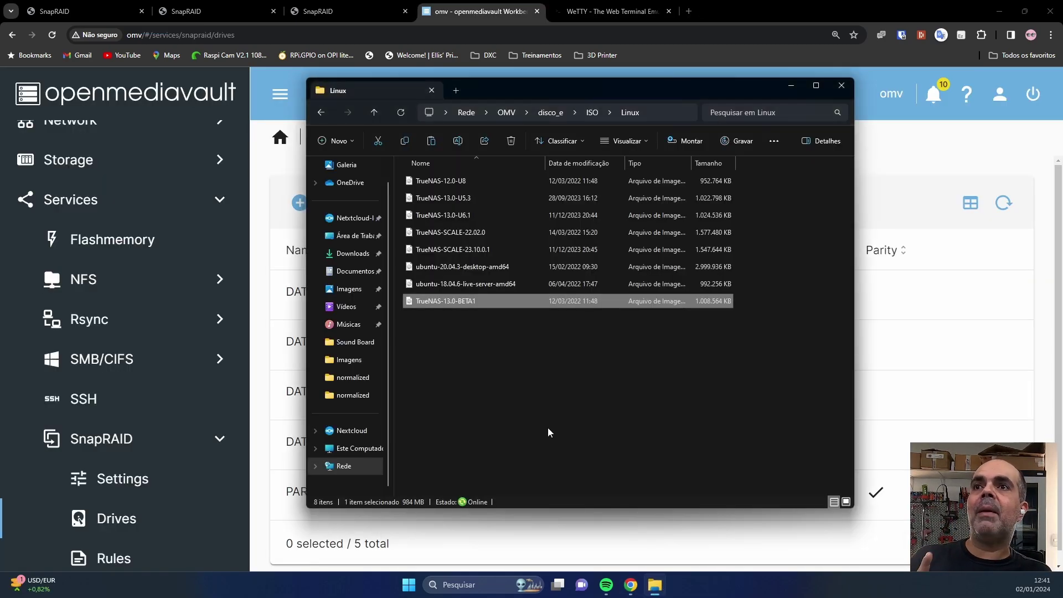
left_click(505, 113)
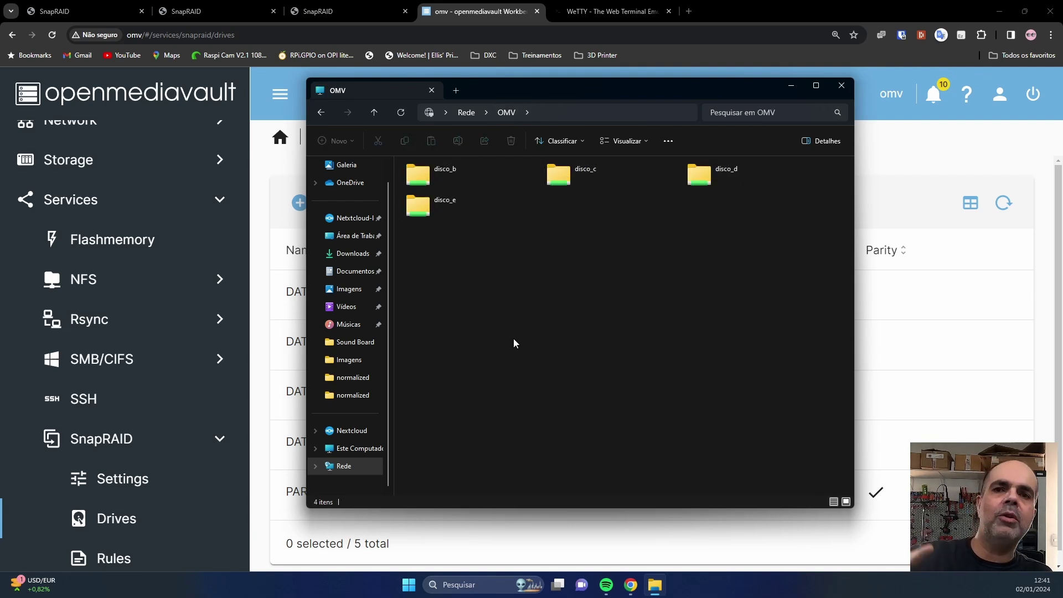